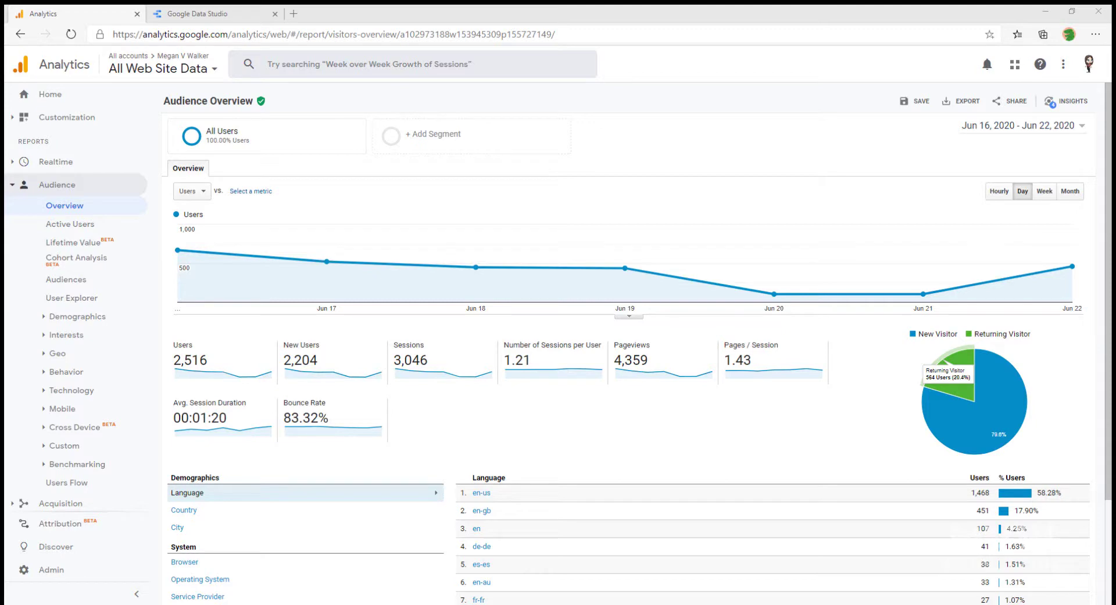
Switch to the Google Data Studio tab and select the datastudio.google.com address
{"action": "left_click", "coordinate": [158, 17]}
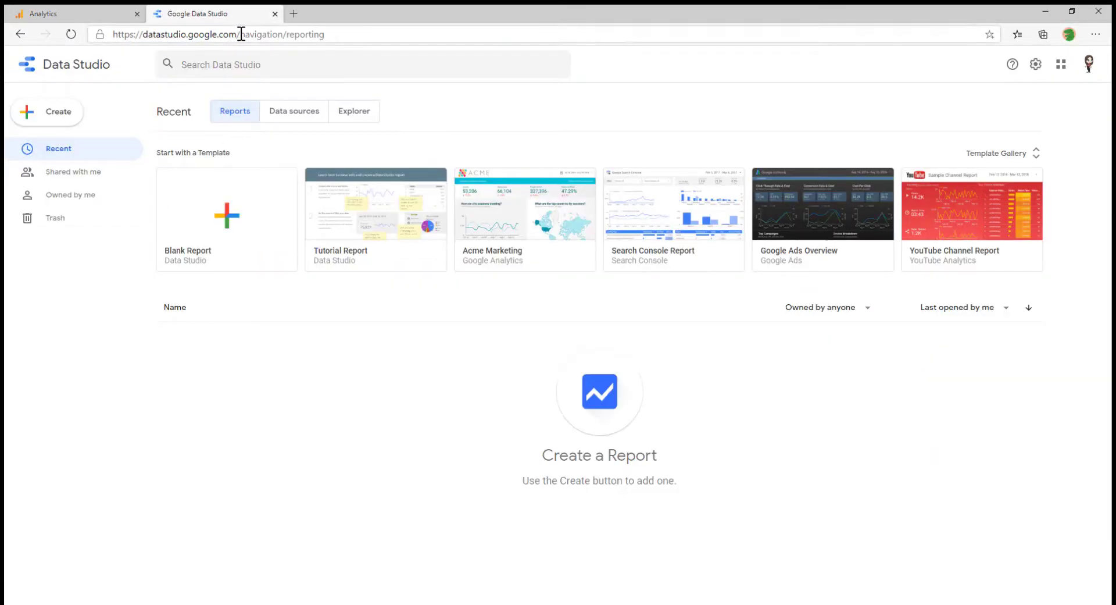
{"action": "left_click_drag", "start_coordinate": [237, 34], "coordinate": [105, 35]}
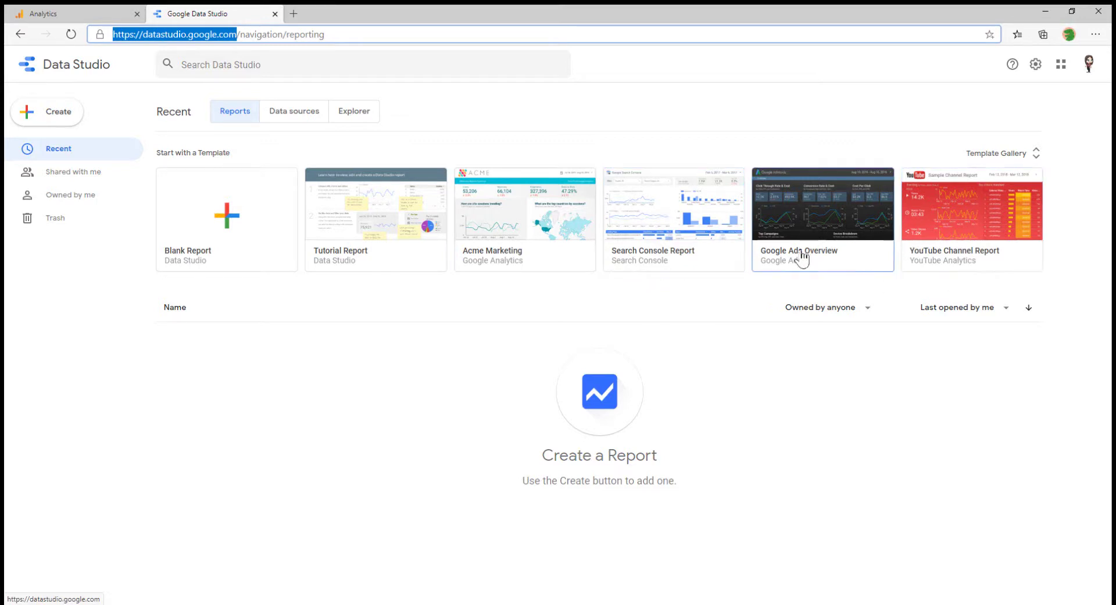
Open the Acme Marketing template, start a copy and accept the Data Studio terms
{"action": "left_click", "coordinate": [539, 249]}
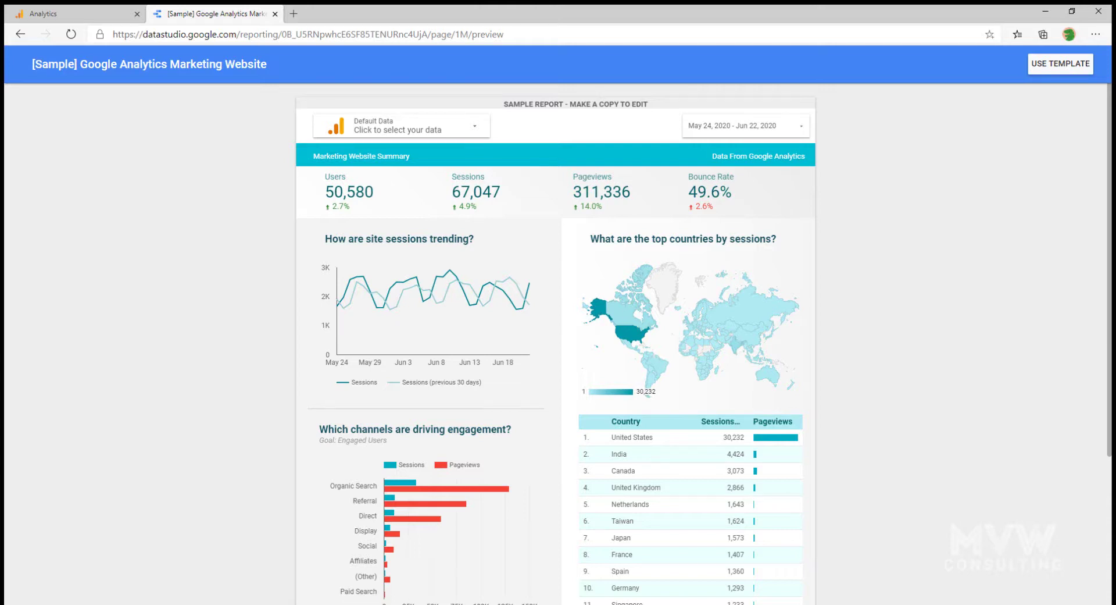
{"action": "left_click", "coordinate": [1054, 69]}
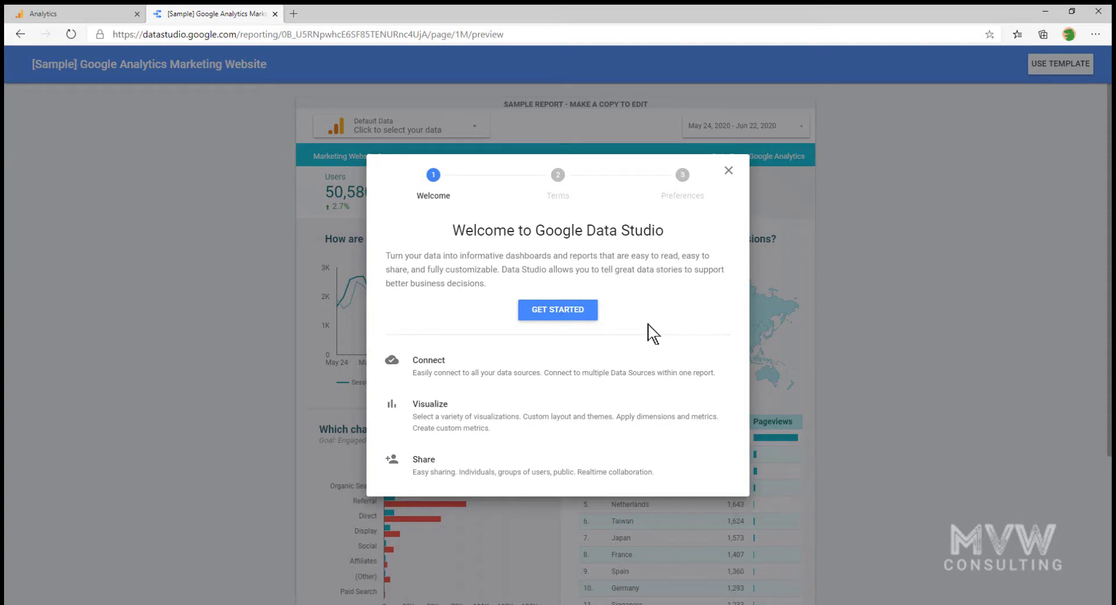
{"action": "left_click", "coordinate": [593, 314]}
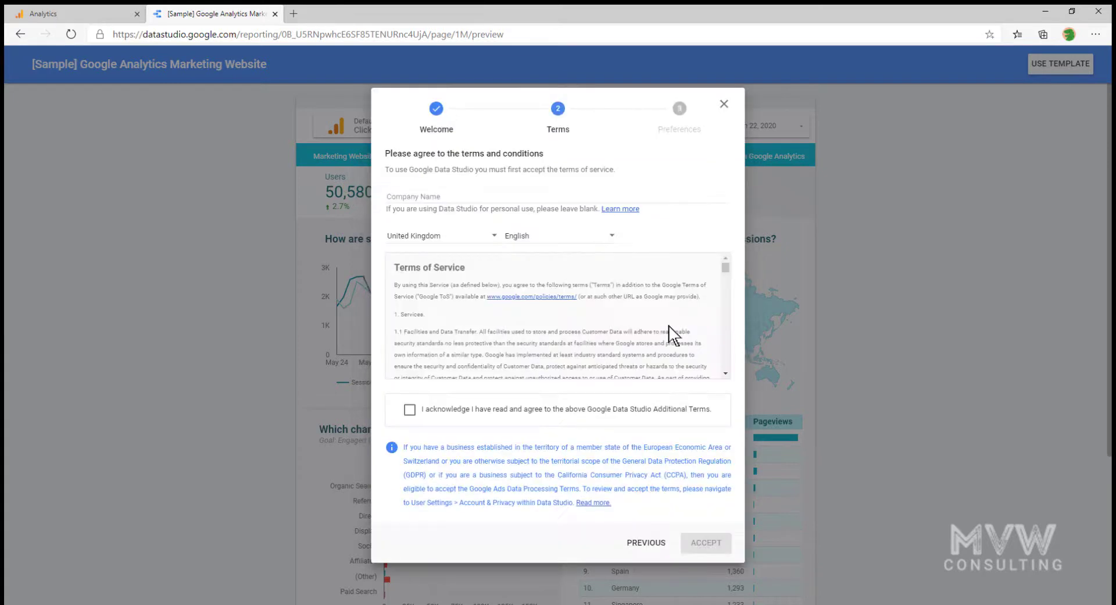
{"action": "left_click", "coordinate": [410, 409]}
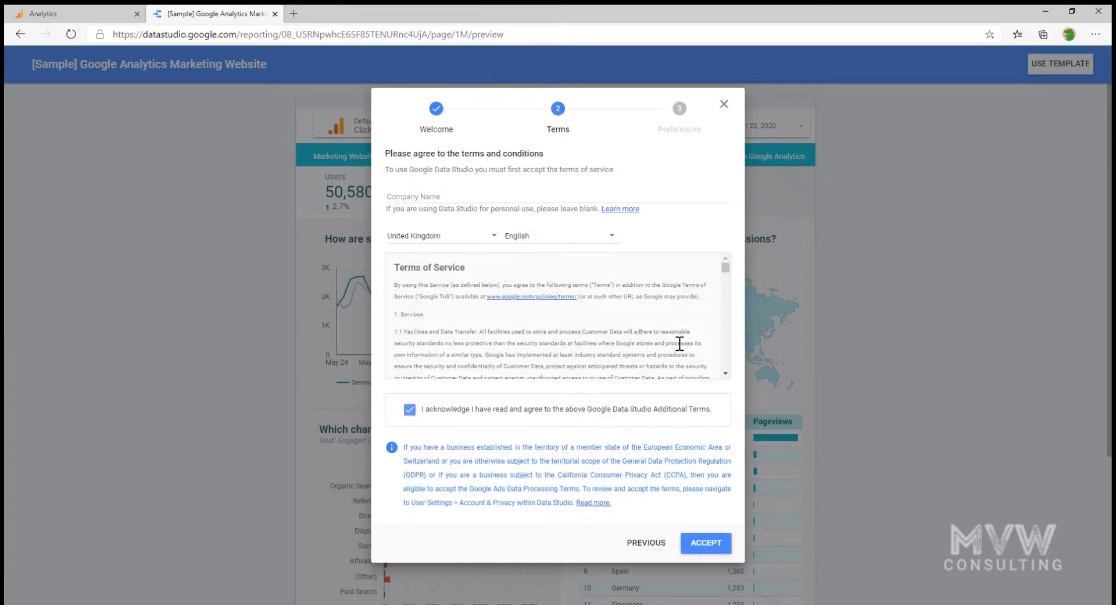
{"action": "scroll", "coordinate": [660, 298], "scroll_direction": "down", "scroll_amount": 5}
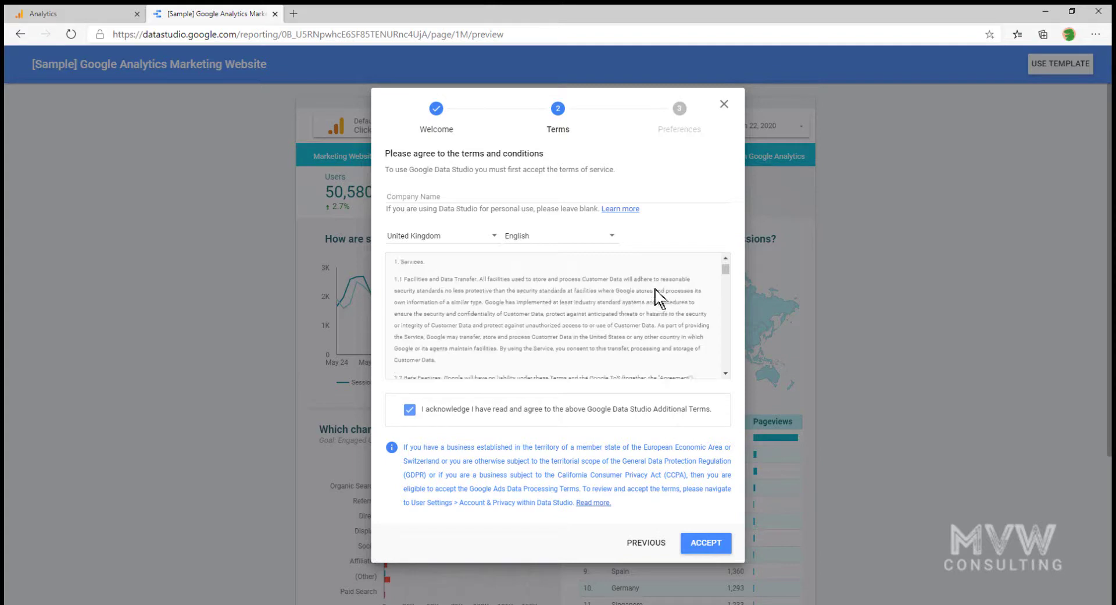
{"action": "left_click", "coordinate": [717, 548]}
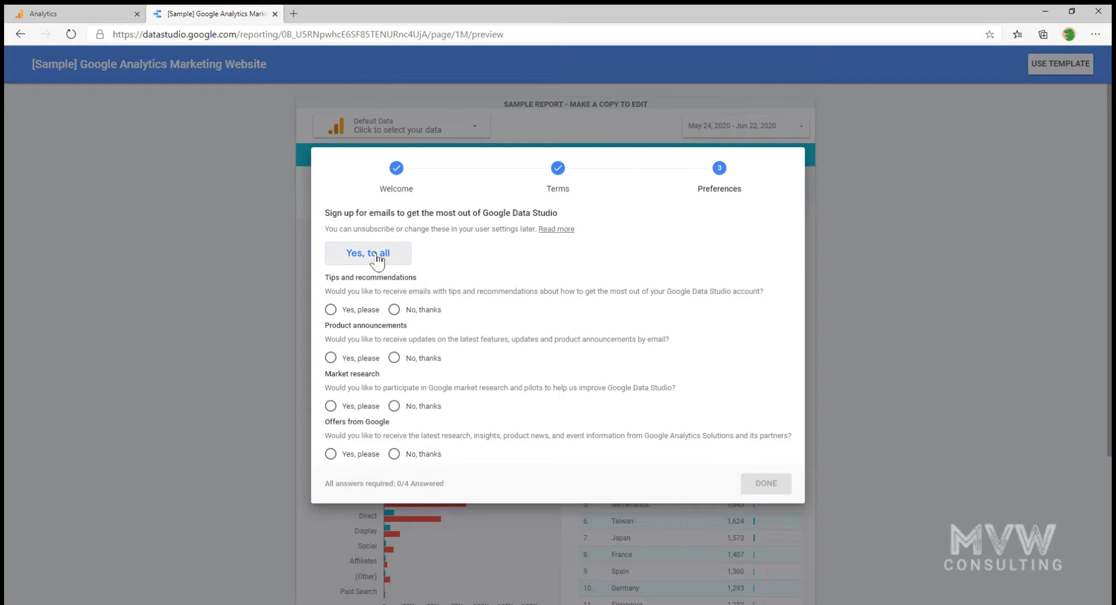
Answer No, thanks to all four email preferences and finish setup
{"action": "left_click", "coordinate": [396, 310]}
{"action": "left_click", "coordinate": [394, 357]}
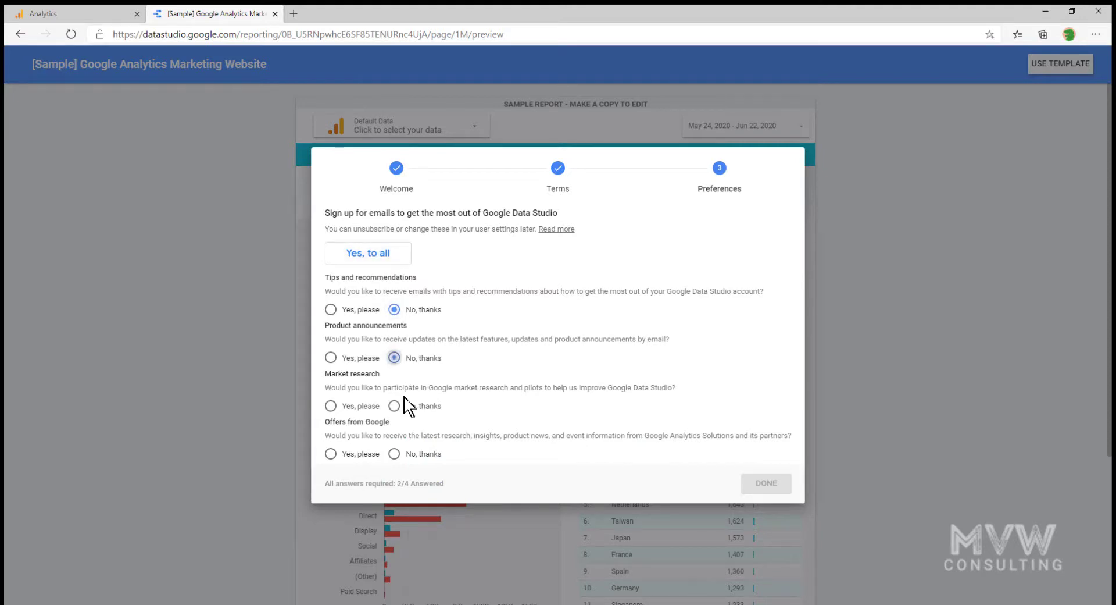
{"action": "left_click", "coordinate": [395, 405]}
{"action": "left_click", "coordinate": [394, 454]}
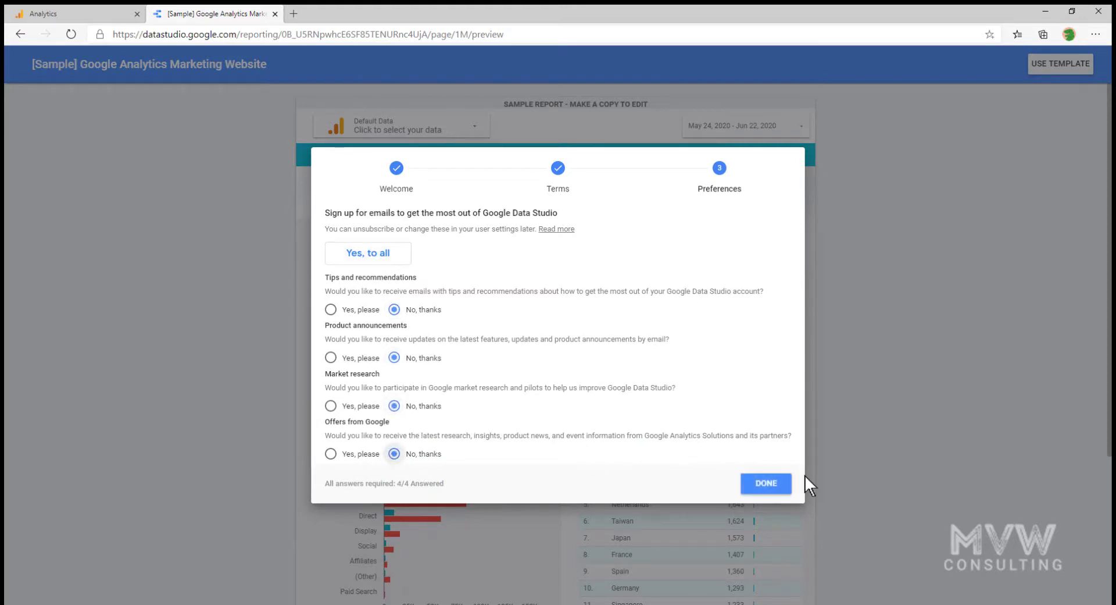
{"action": "left_click", "coordinate": [767, 483]}
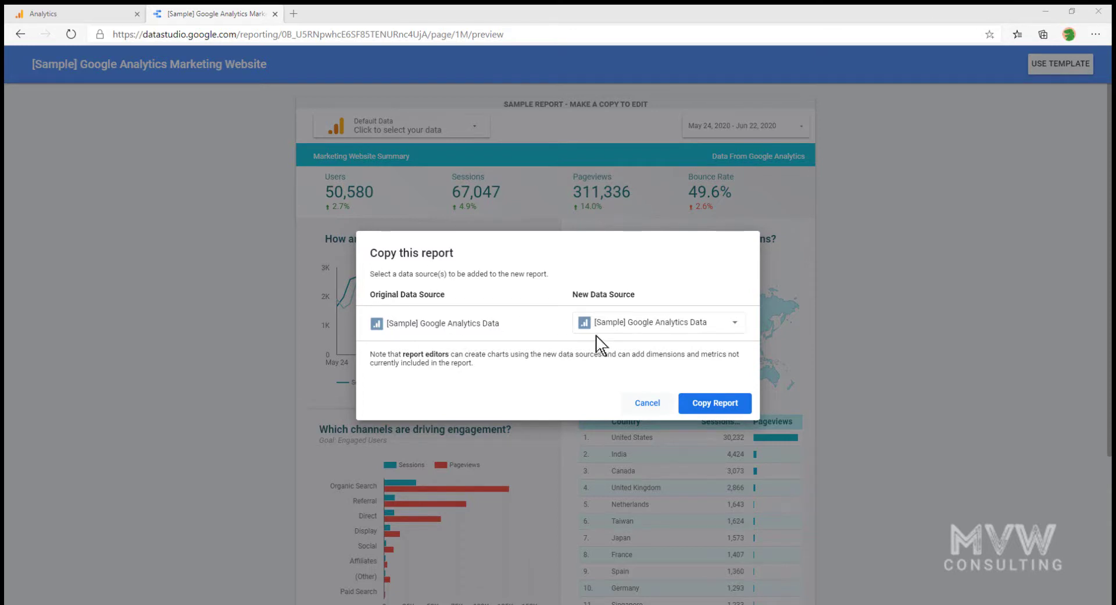
Open the New Data Source dropdown in Copy this report and scroll through its sources
{"action": "left_click", "coordinate": [707, 327]}
{"action": "scroll", "coordinate": [713, 325], "scroll_direction": "down", "scroll_amount": 3}
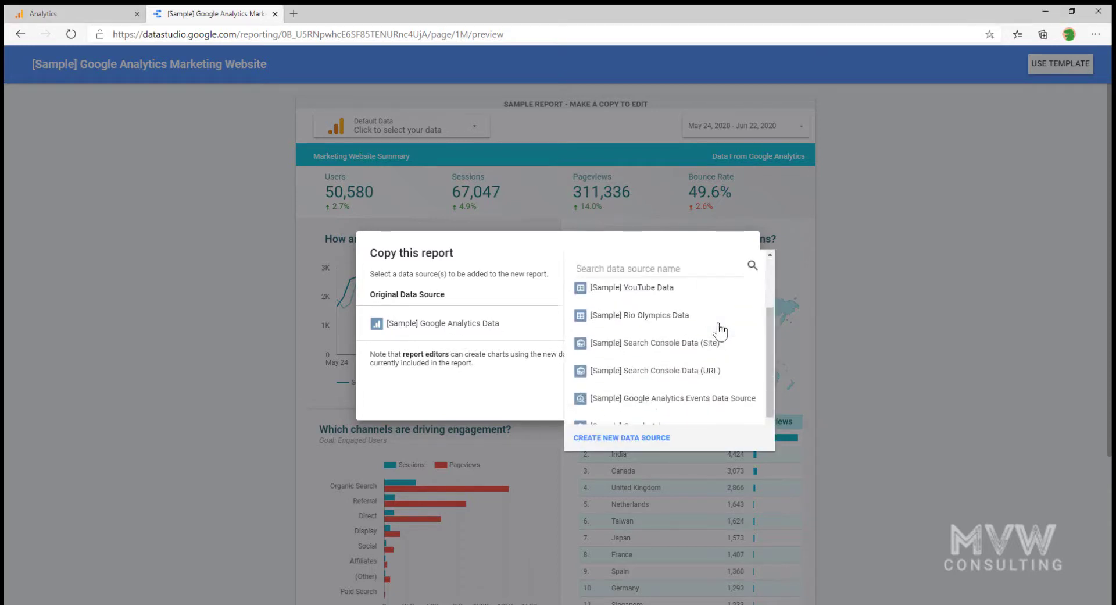
{"action": "scroll", "coordinate": [720, 327], "scroll_direction": "up", "scroll_amount": 3}
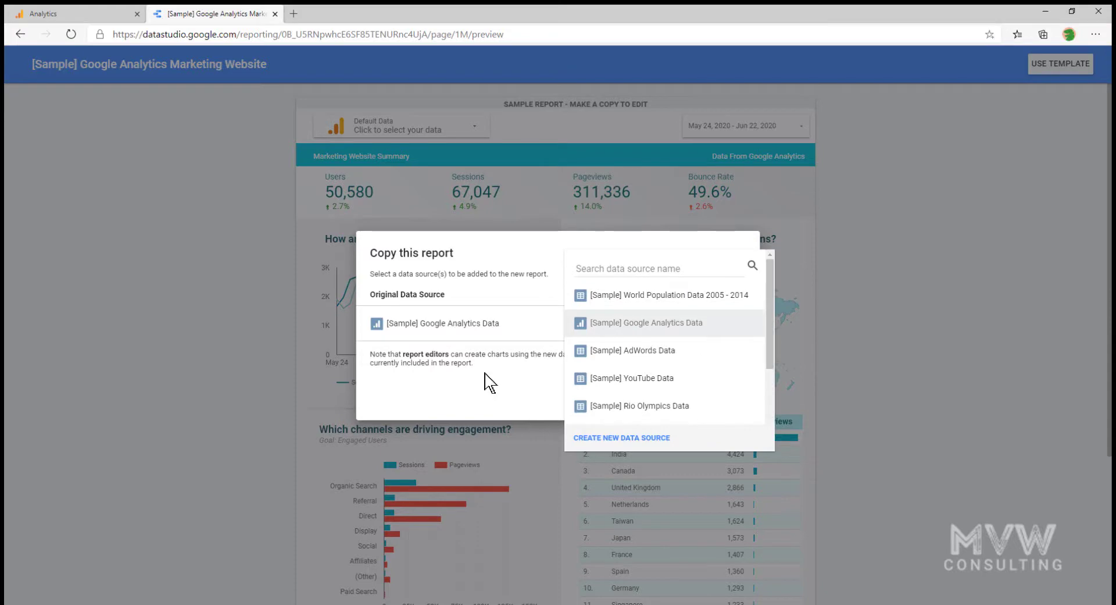
Start a new data source and browse the 17 Google and 219 partner connectors
{"action": "left_click", "coordinate": [651, 440]}
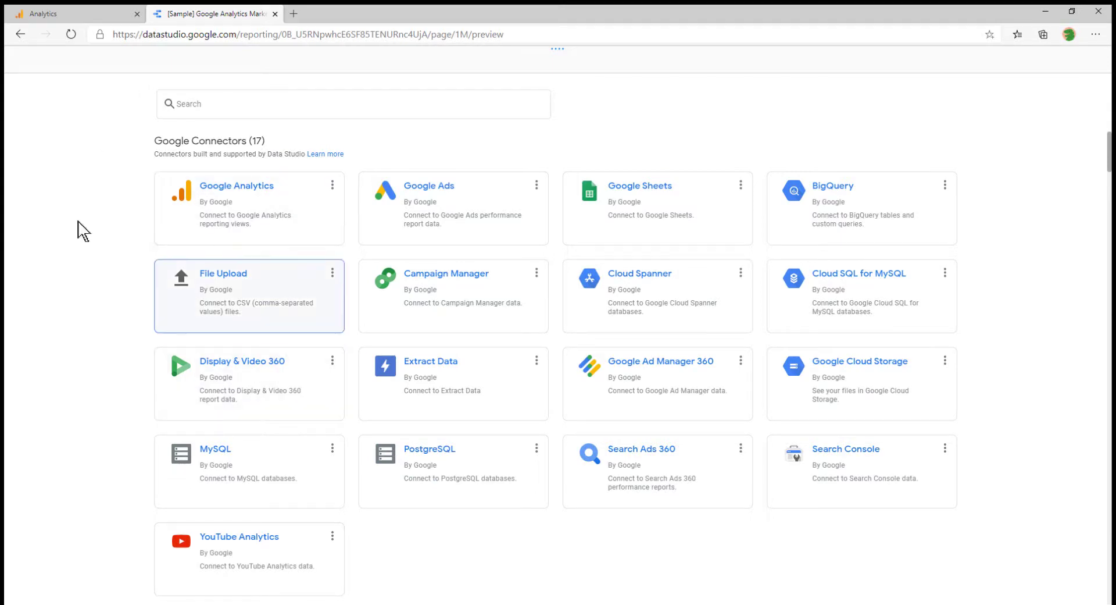
{"action": "scroll", "coordinate": [77, 250], "scroll_direction": "down", "scroll_amount": 2}
{"action": "scroll", "coordinate": [78, 250], "scroll_direction": "down", "scroll_amount": 5}
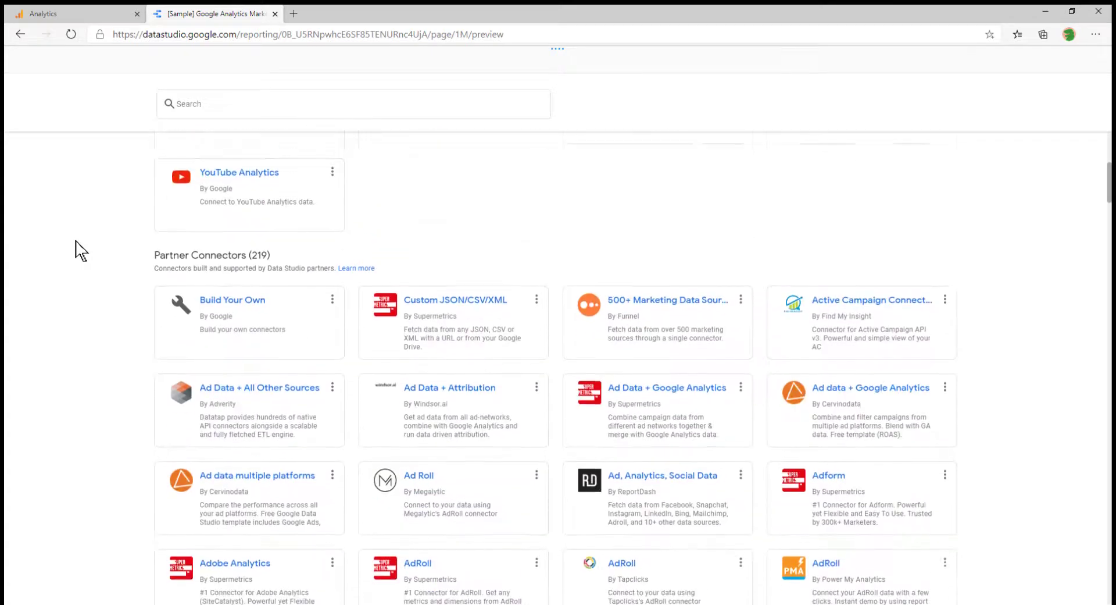
{"action": "scroll", "coordinate": [80, 250], "scroll_direction": "down", "scroll_amount": 10}
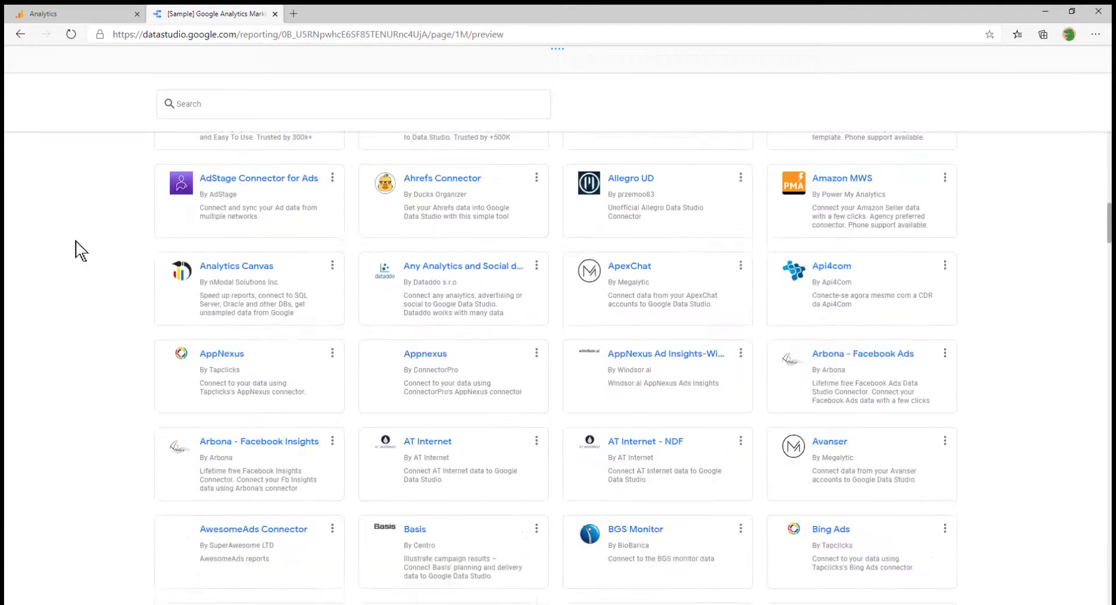
{"action": "scroll", "coordinate": [80, 250], "scroll_direction": "down", "scroll_amount": 5}
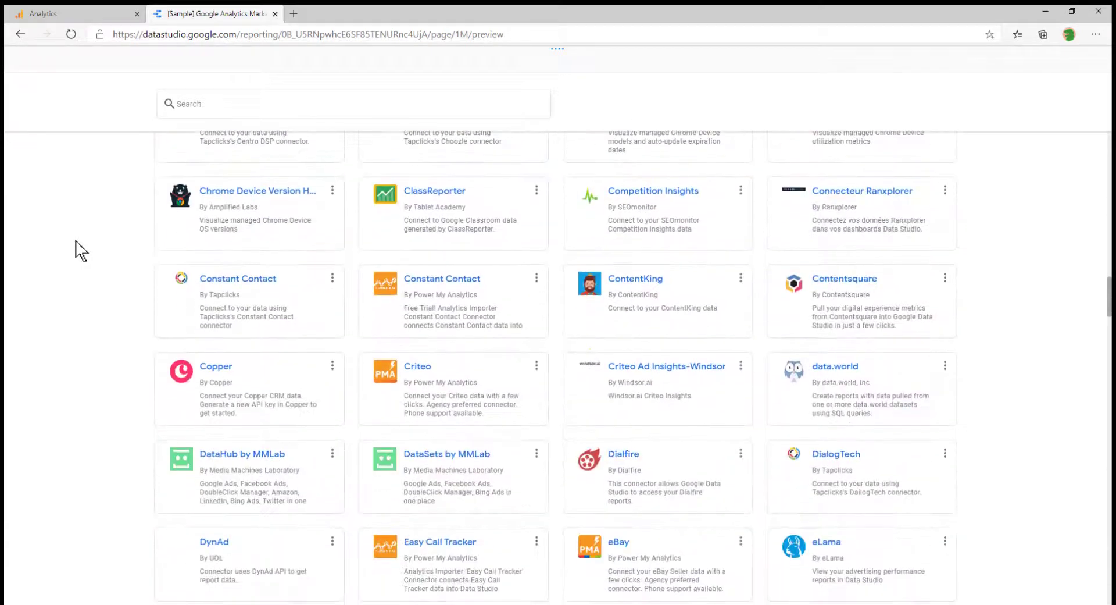
{"action": "scroll", "coordinate": [81, 250], "scroll_direction": "up", "scroll_amount": 18}
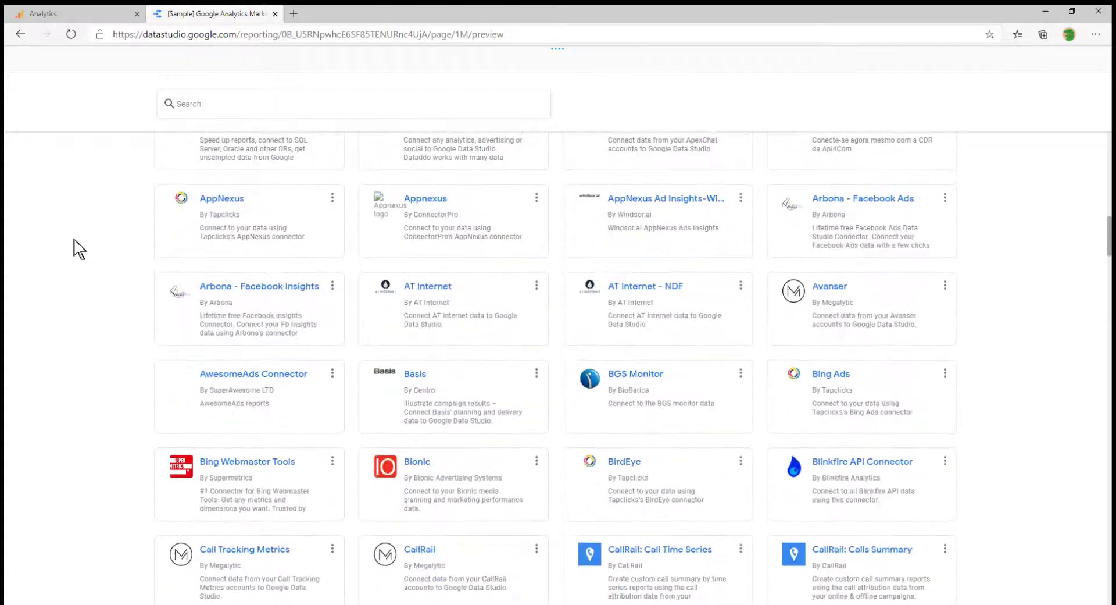
{"action": "scroll", "coordinate": [75, 249], "scroll_direction": "up", "scroll_amount": 3}
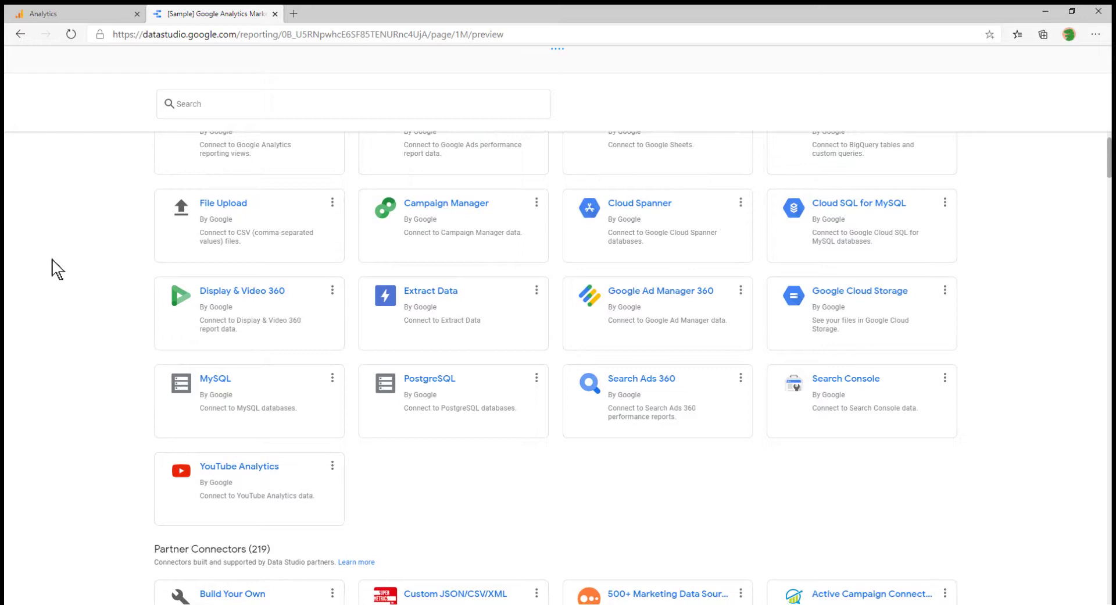
{"action": "scroll", "coordinate": [58, 272], "scroll_direction": "up", "scroll_amount": 1}
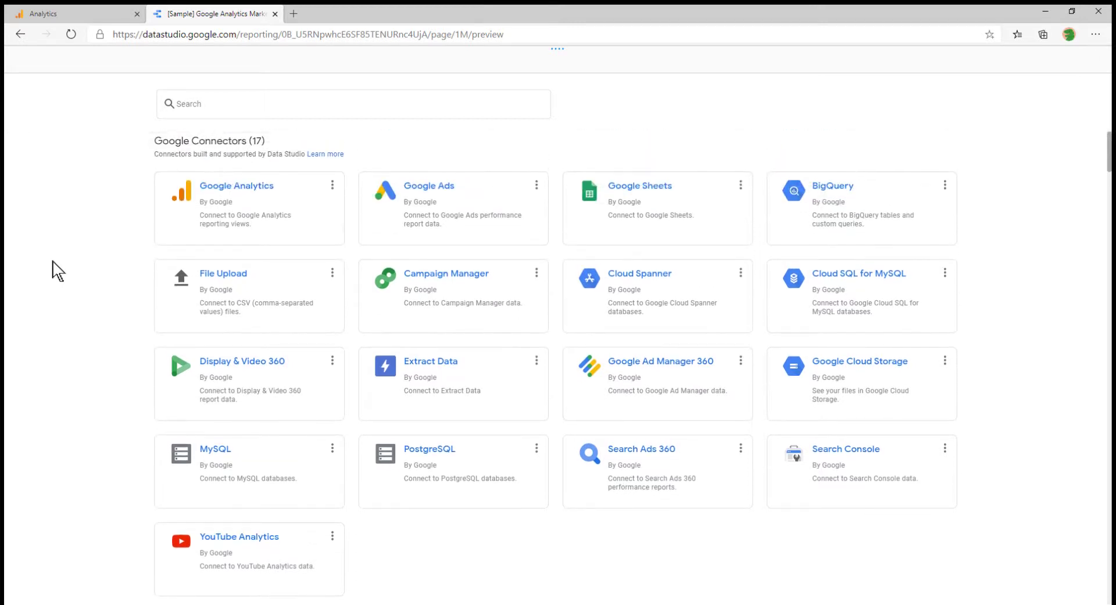
Authorize the Google Analytics connector, connect the All Web Site Data view, and add it to the report
{"action": "left_click", "coordinate": [191, 228]}
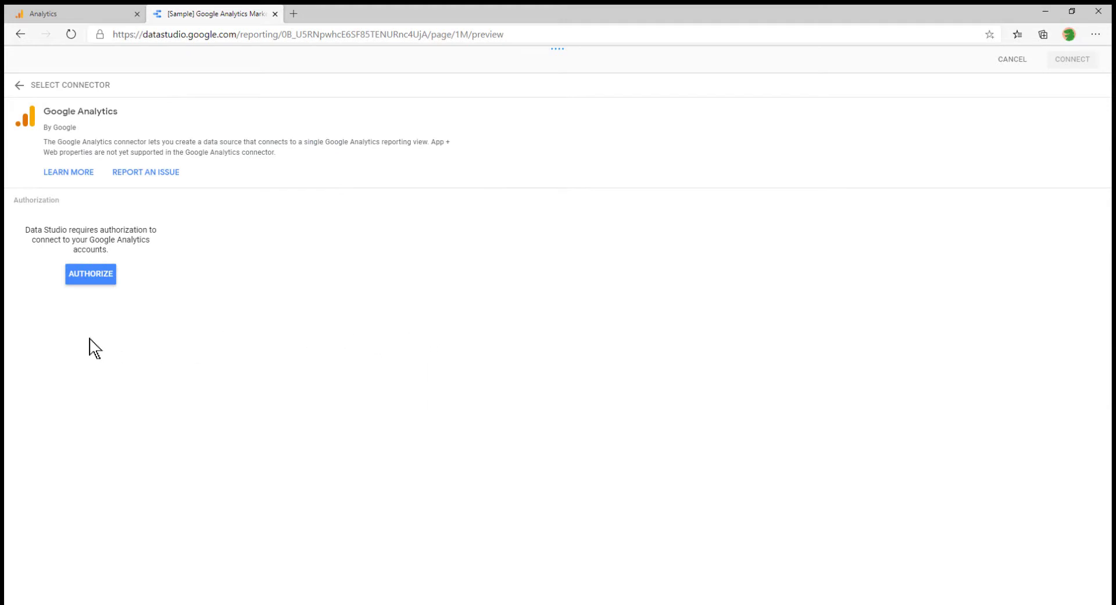
{"action": "left_click", "coordinate": [87, 278]}
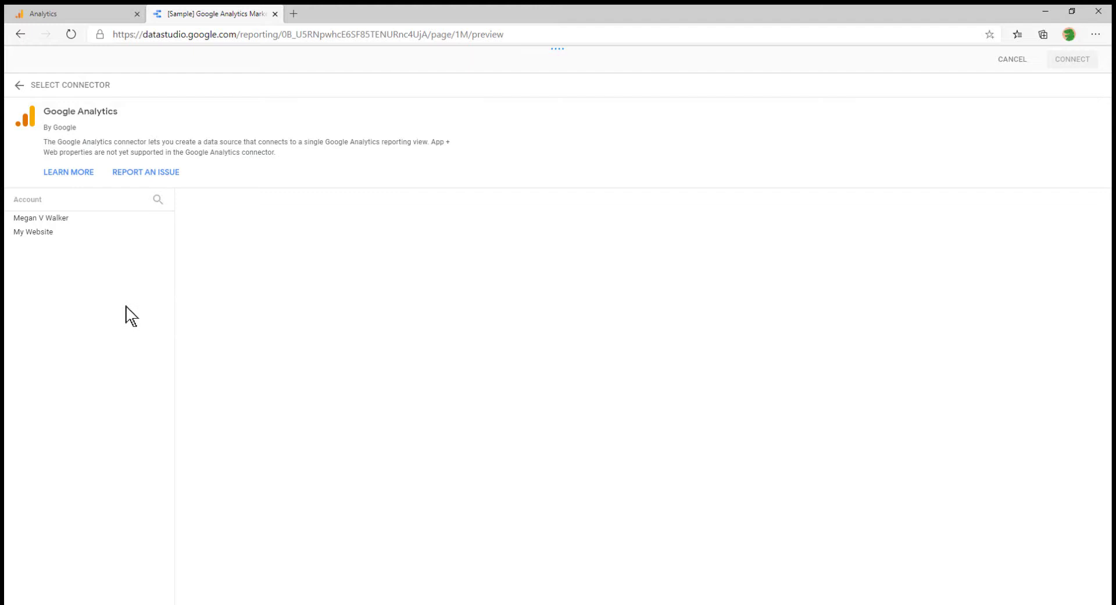
{"action": "left_click", "coordinate": [66, 220]}
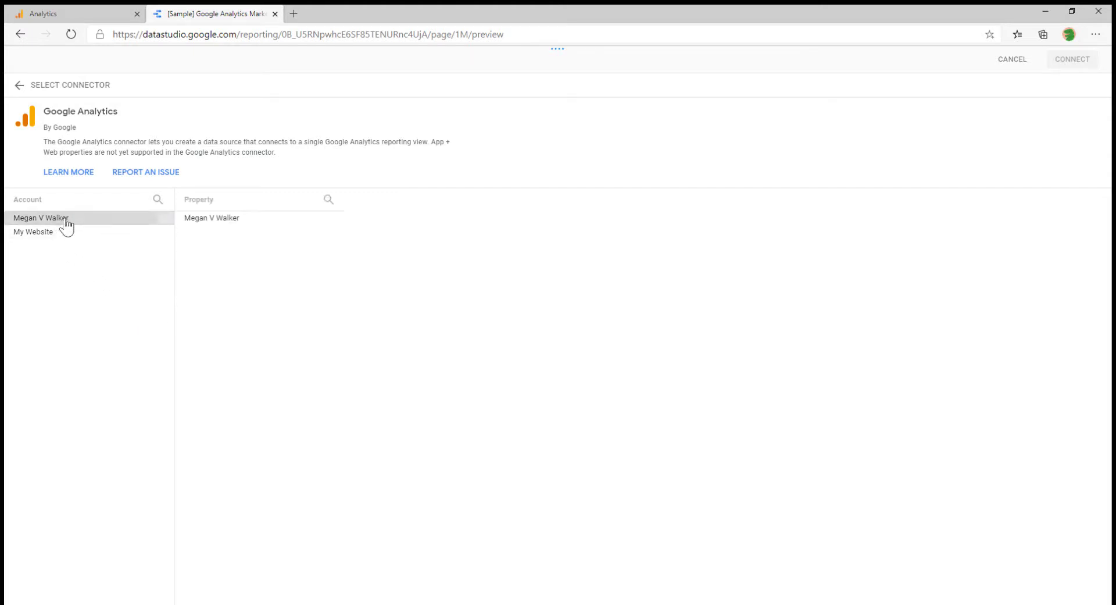
{"action": "left_click", "coordinate": [221, 223]}
{"action": "left_click", "coordinate": [399, 220]}
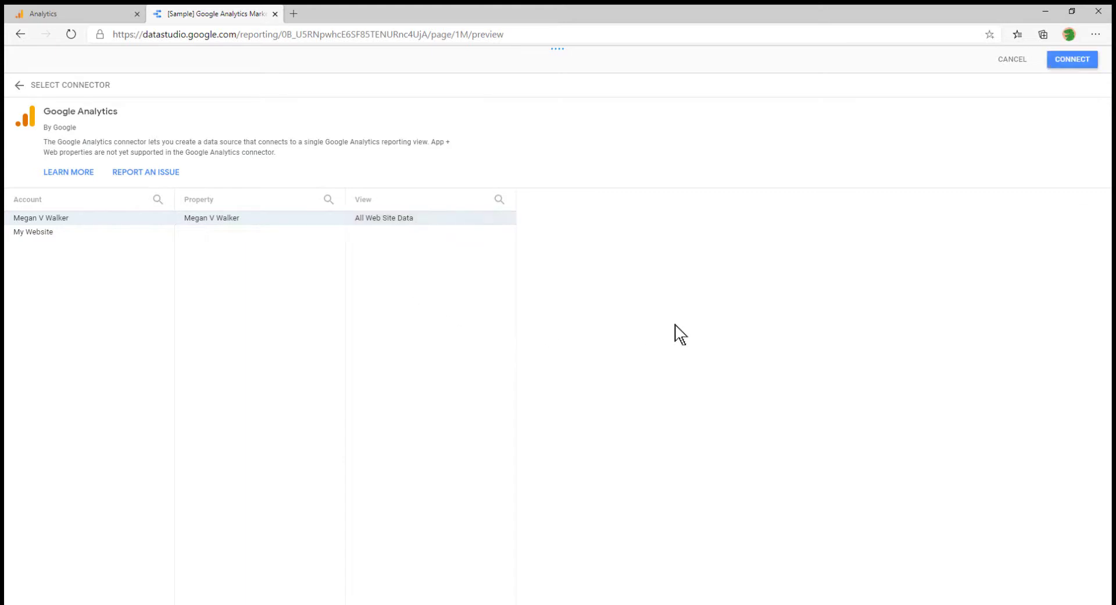
{"action": "left_click", "coordinate": [1065, 65]}
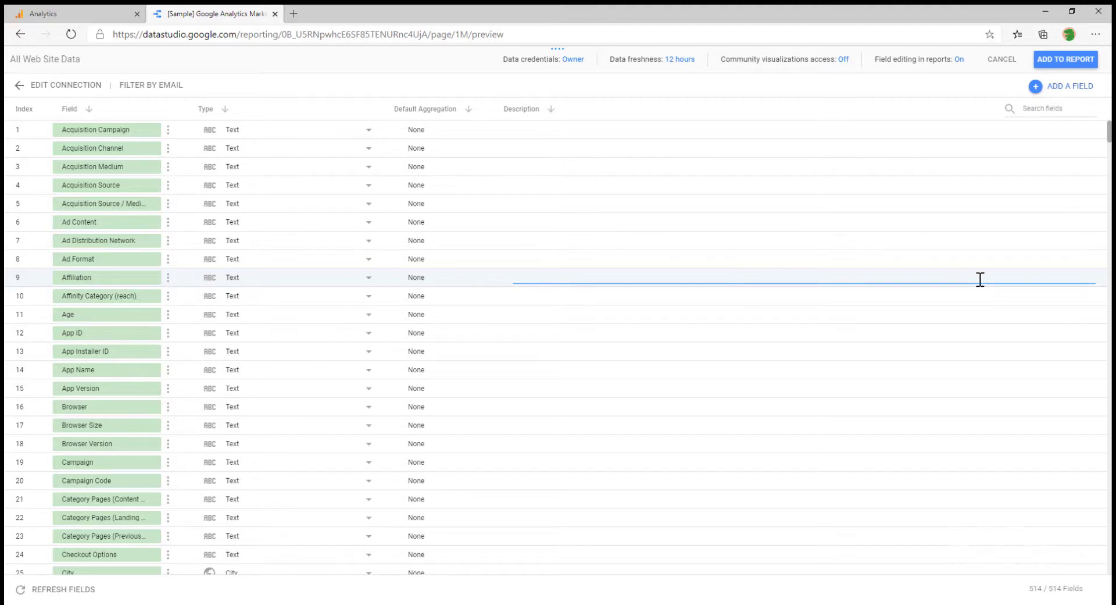
{"action": "scroll", "coordinate": [970, 367], "scroll_direction": "down", "scroll_amount": 12}
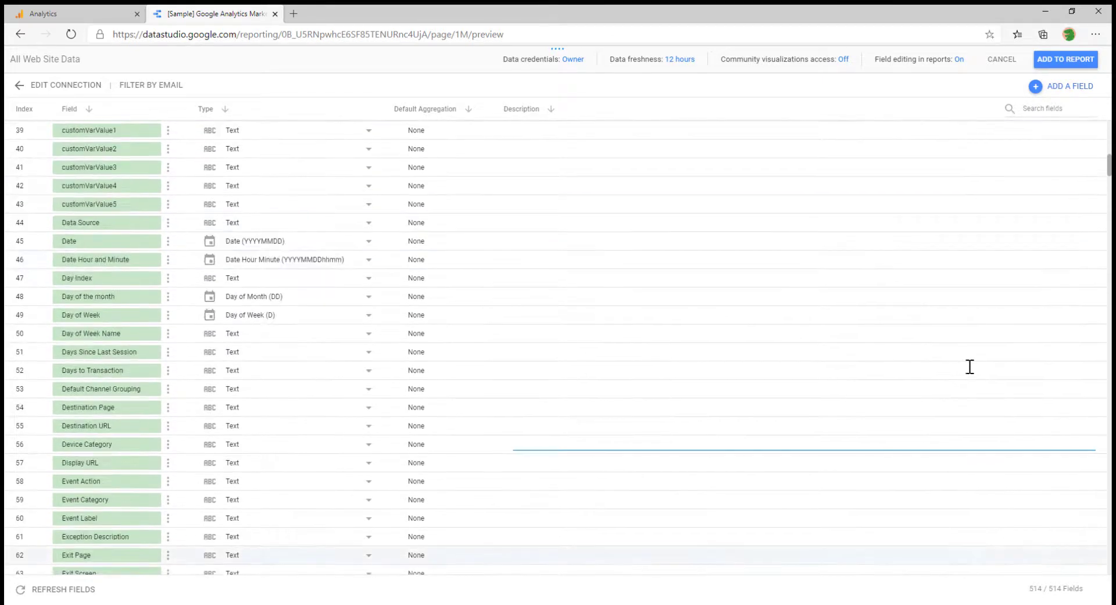
{"action": "scroll", "coordinate": [969, 366], "scroll_direction": "up", "scroll_amount": 12}
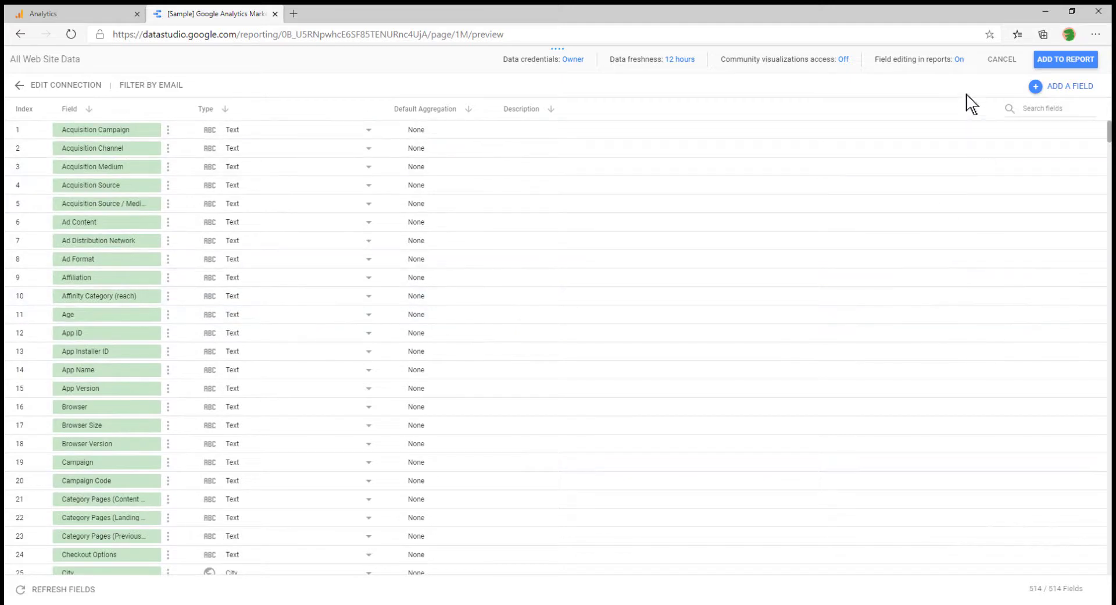
{"action": "left_click", "coordinate": [1066, 58]}
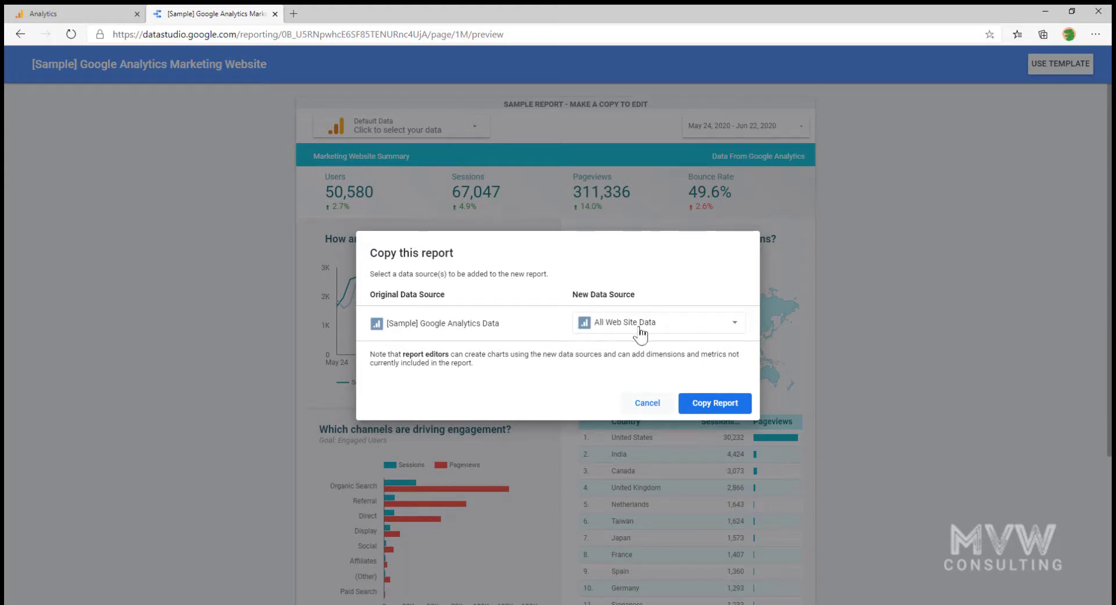
Copy the sample report with All Web Site Data and return to the Recent reports list
{"action": "left_click", "coordinate": [723, 407]}
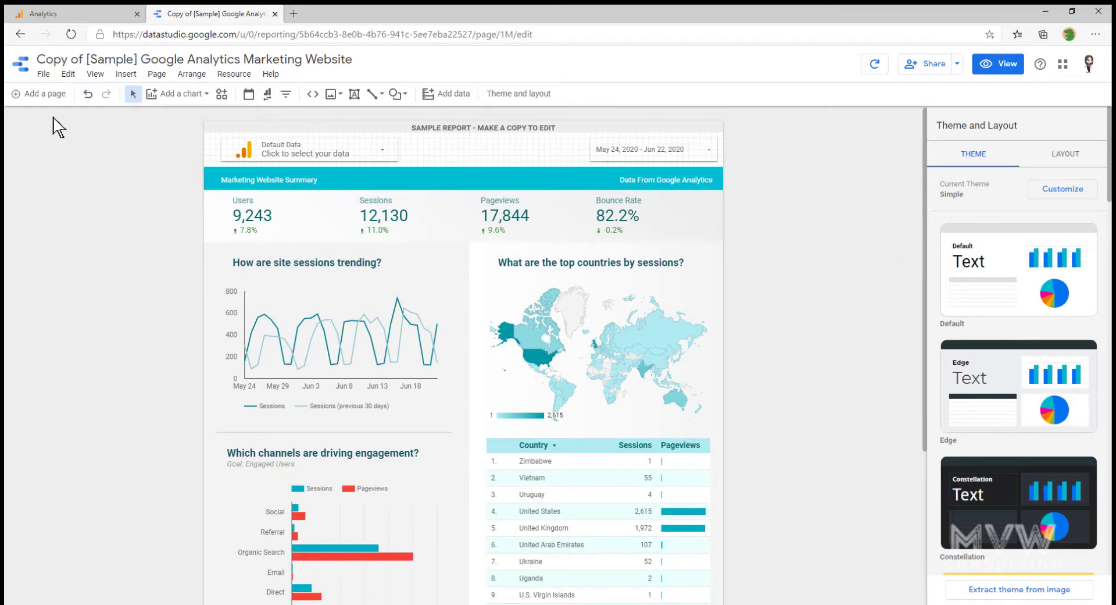
{"action": "left_click", "coordinate": [19, 67]}
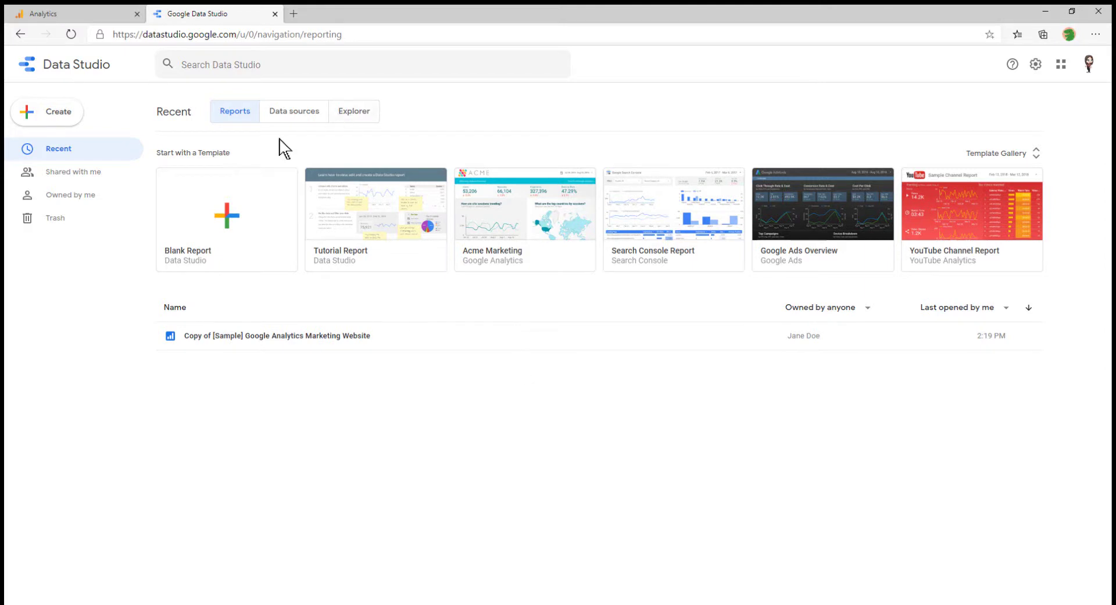
In the Data sources list, rename All Web Site Data to the owner's full name plus ' - All Data'
{"action": "left_click", "coordinate": [289, 112]}
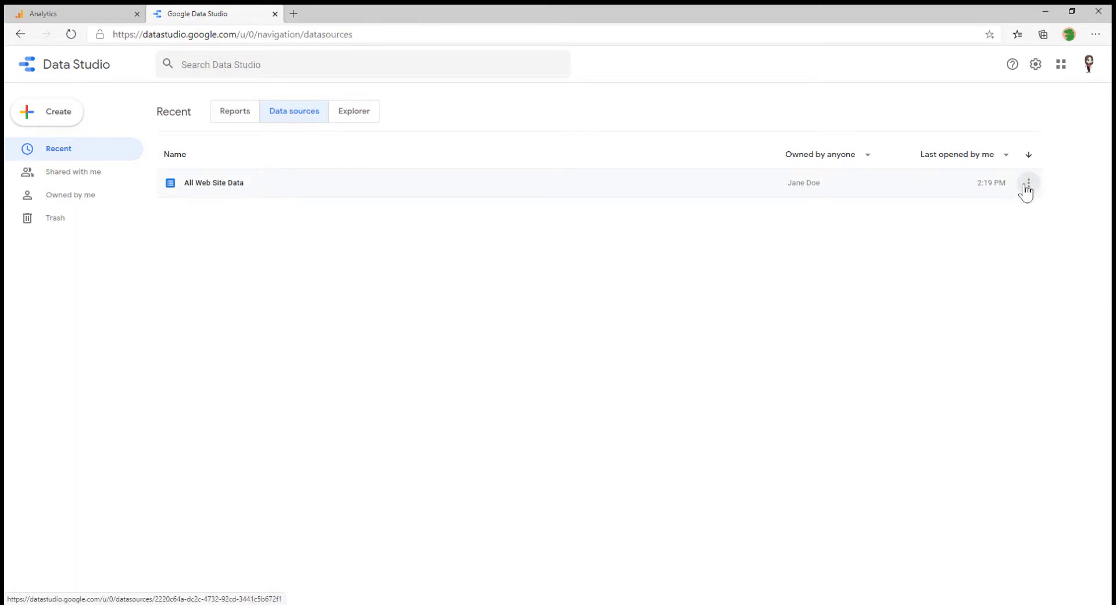
{"action": "left_click", "coordinate": [1028, 184]}
{"action": "left_click", "coordinate": [960, 229]}
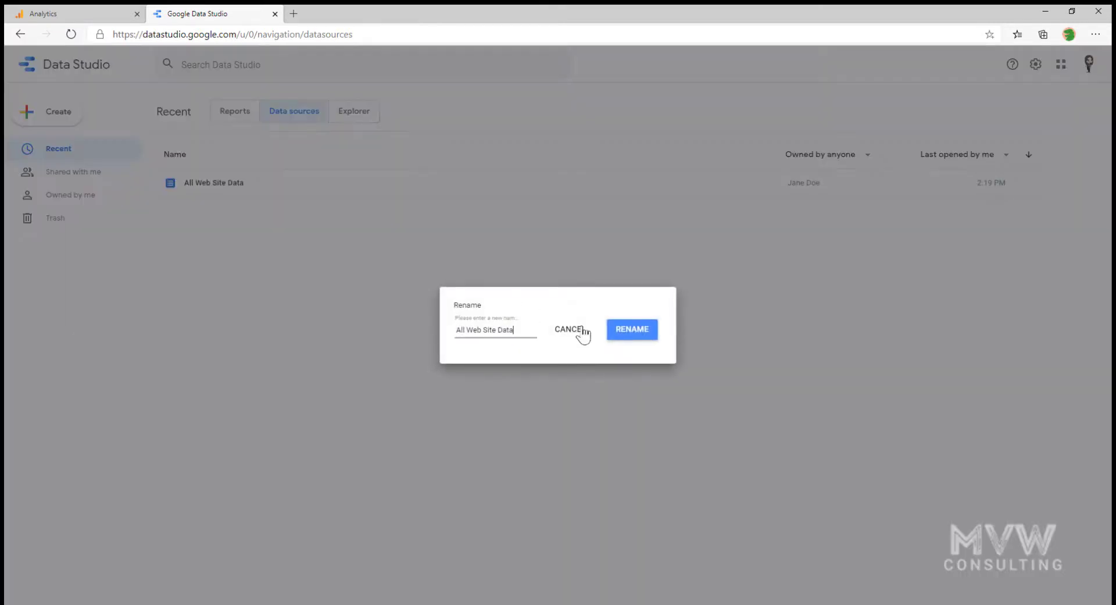
{"action": "left_click_drag", "start_coordinate": [513, 330], "coordinate": [385, 333]}
{"action": "left_click", "coordinate": [634, 329]}
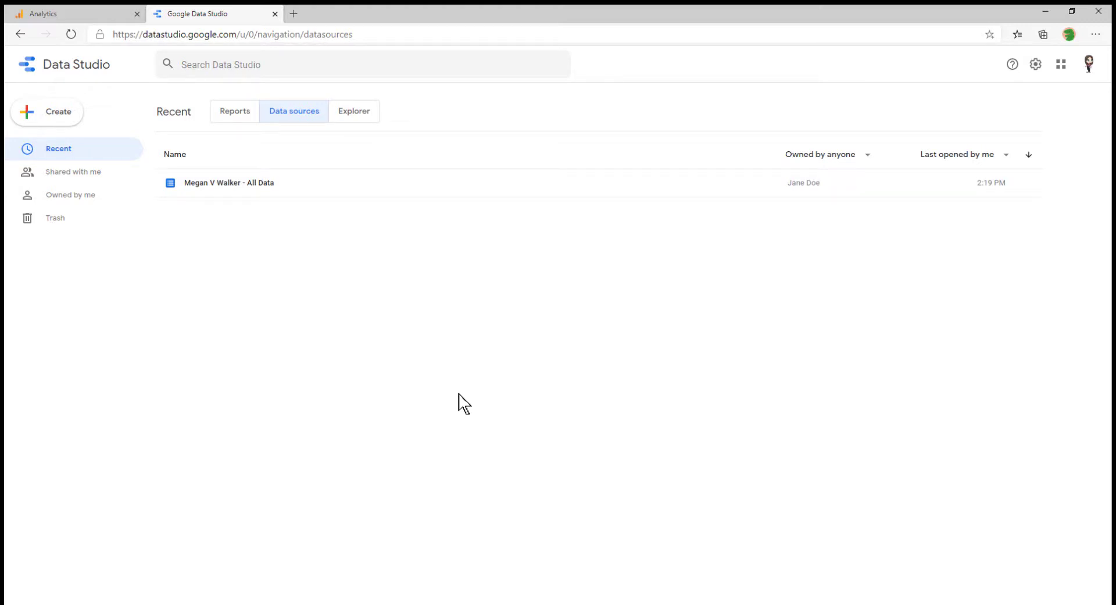
Open the copied report in edit mode and delete the 'Copy of [Sample]' title prefix
{"action": "left_click", "coordinate": [230, 118]}
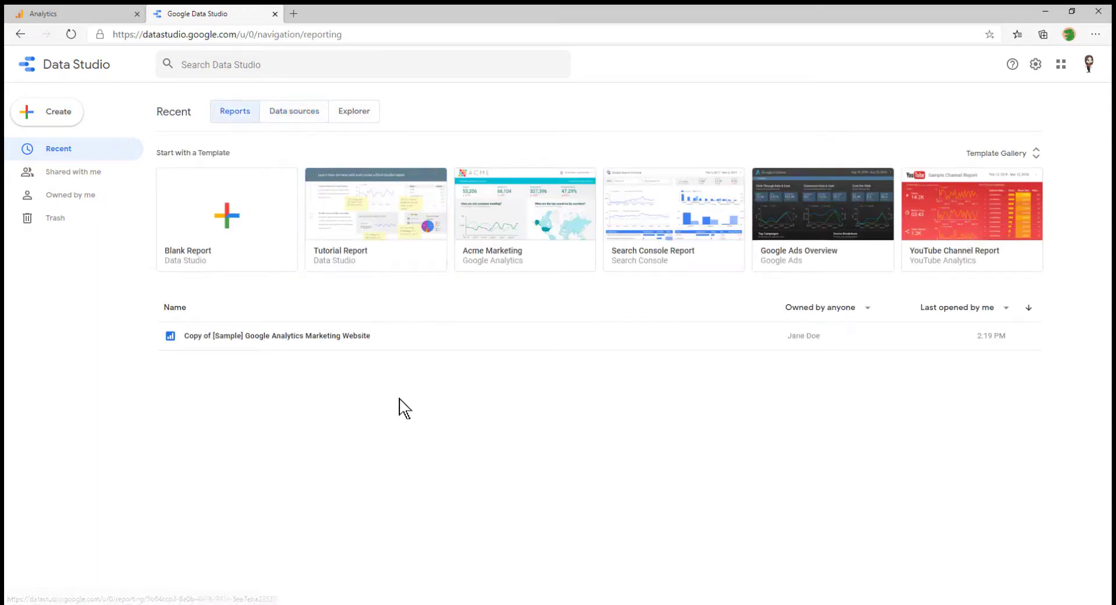
{"action": "left_click", "coordinate": [282, 336]}
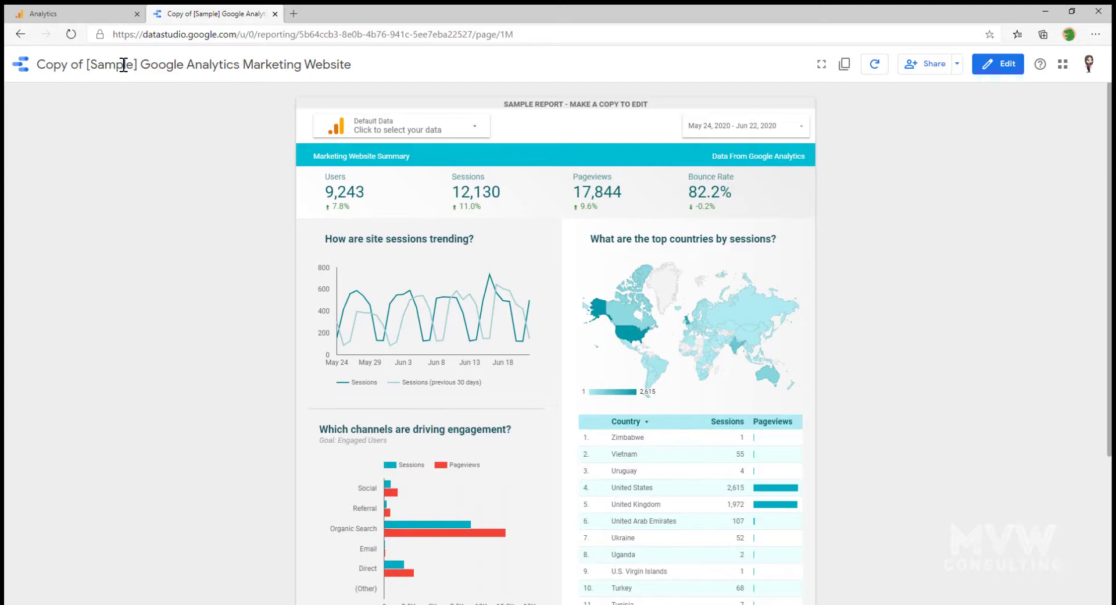
{"action": "left_click", "coordinate": [1000, 65]}
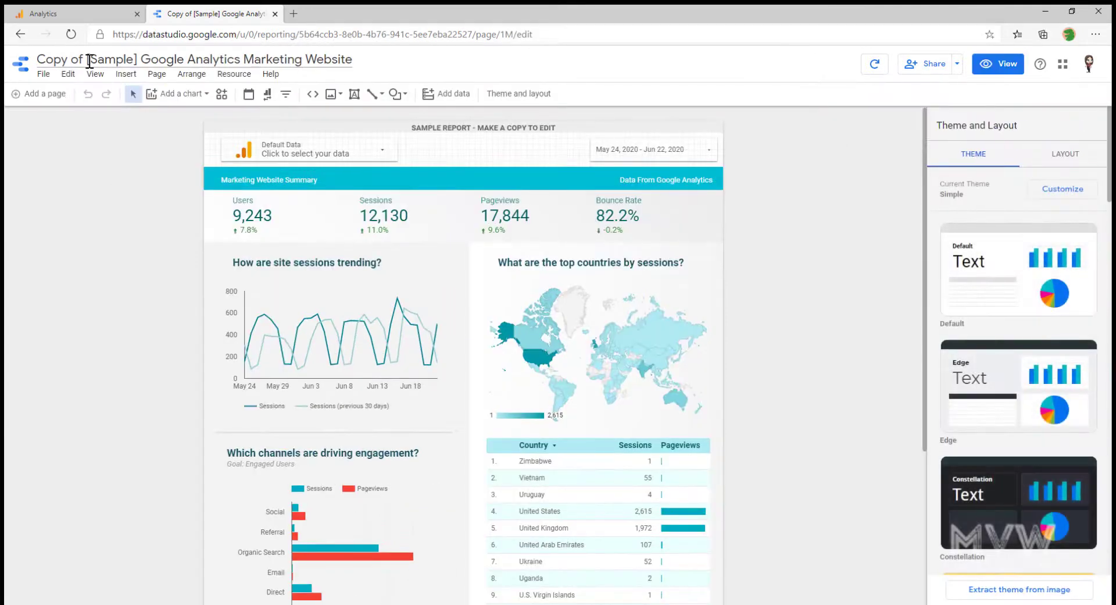
{"action": "left_click_drag", "start_coordinate": [139, 58], "coordinate": [6, 53]}
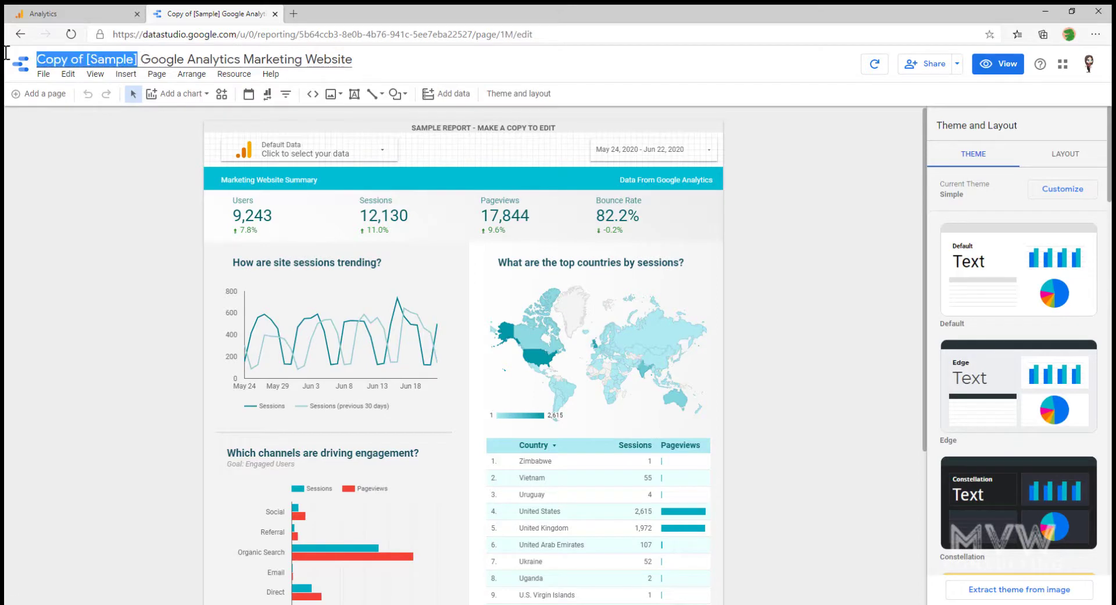
{"action": "key", "text": "BackSpace"}
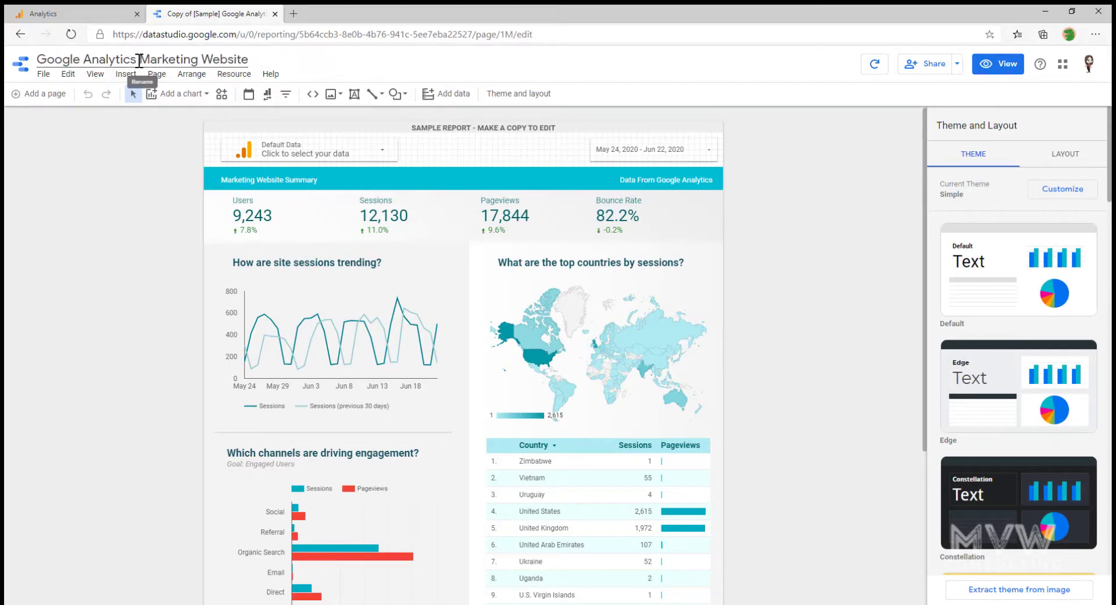
Retitle the report 'Google Analytics Website Data' and select the SAMPLE REPORT banner text
{"action": "left_click_drag", "start_coordinate": [140, 60], "coordinate": [198, 59]}
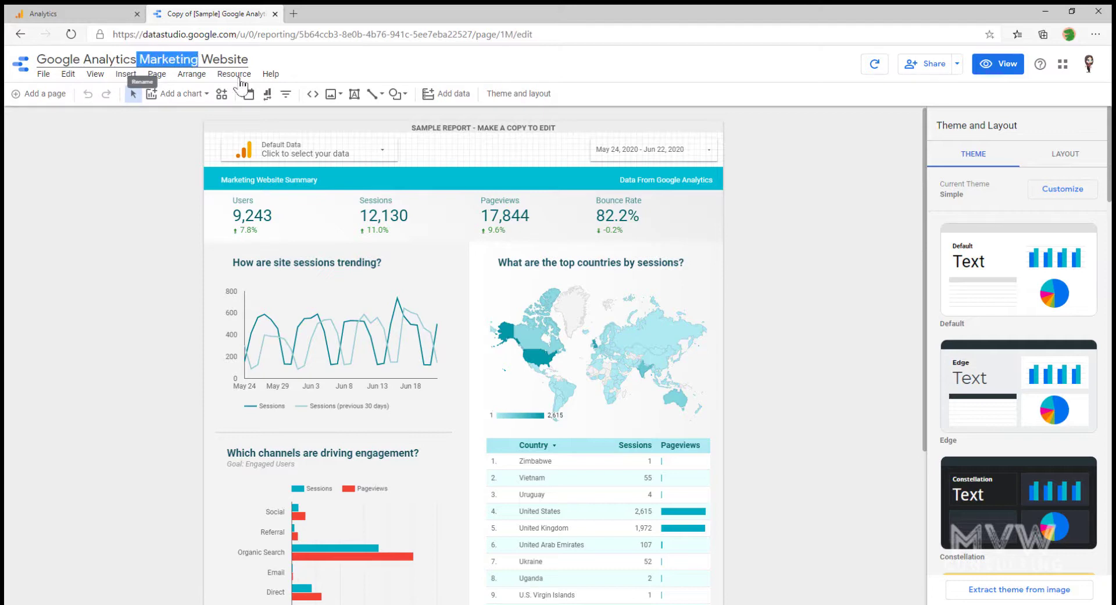
{"action": "key", "text": "BackSpace"}
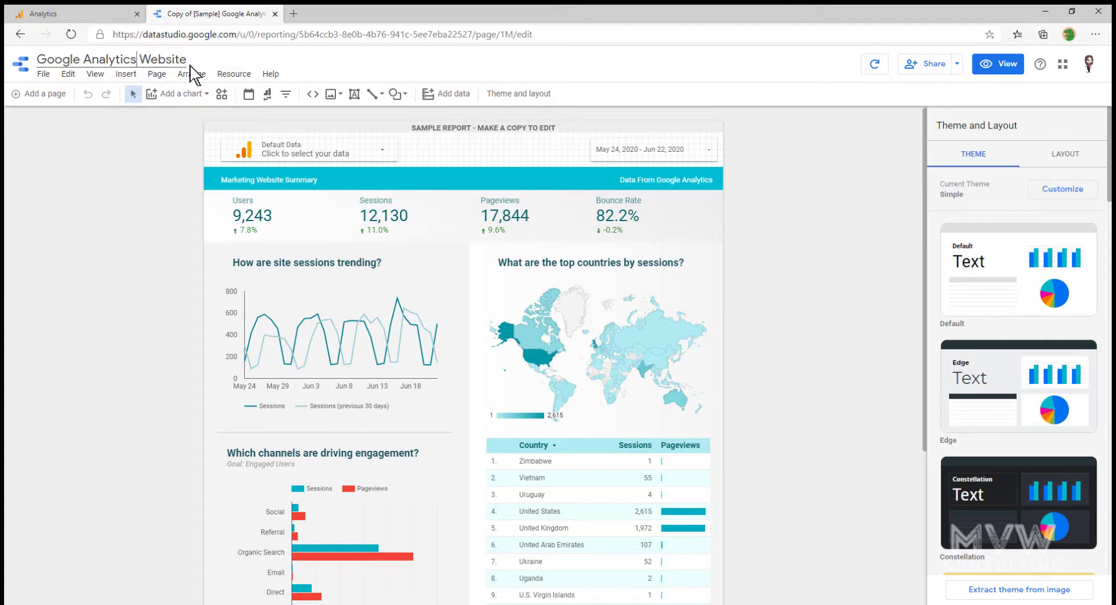
{"action": "type", "text": "Data"}
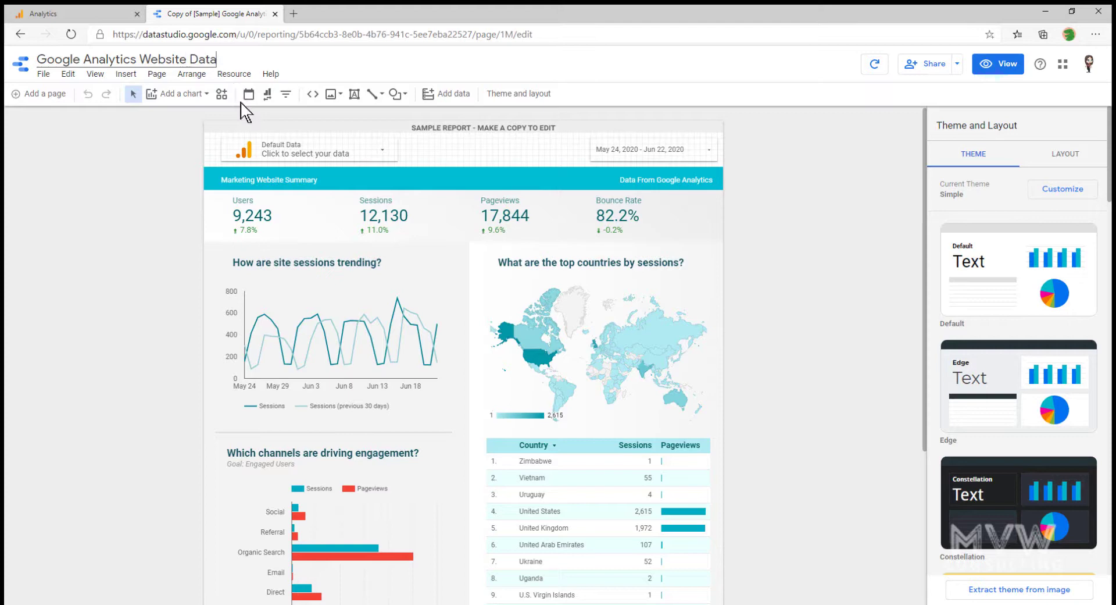
{"action": "left_click", "coordinate": [765, 211]}
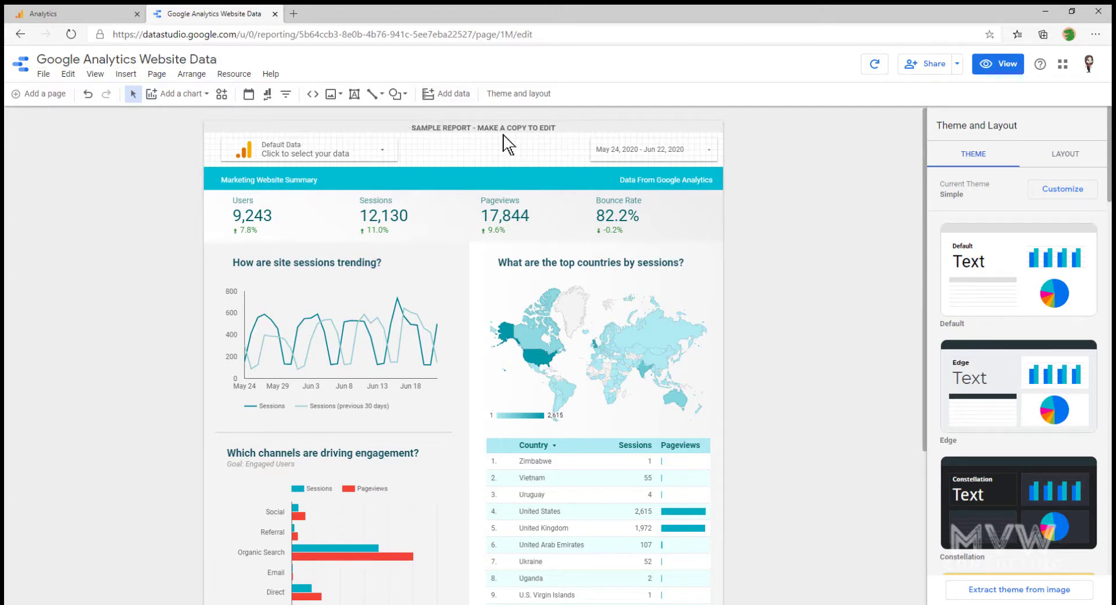
{"action": "left_click", "coordinate": [548, 128]}
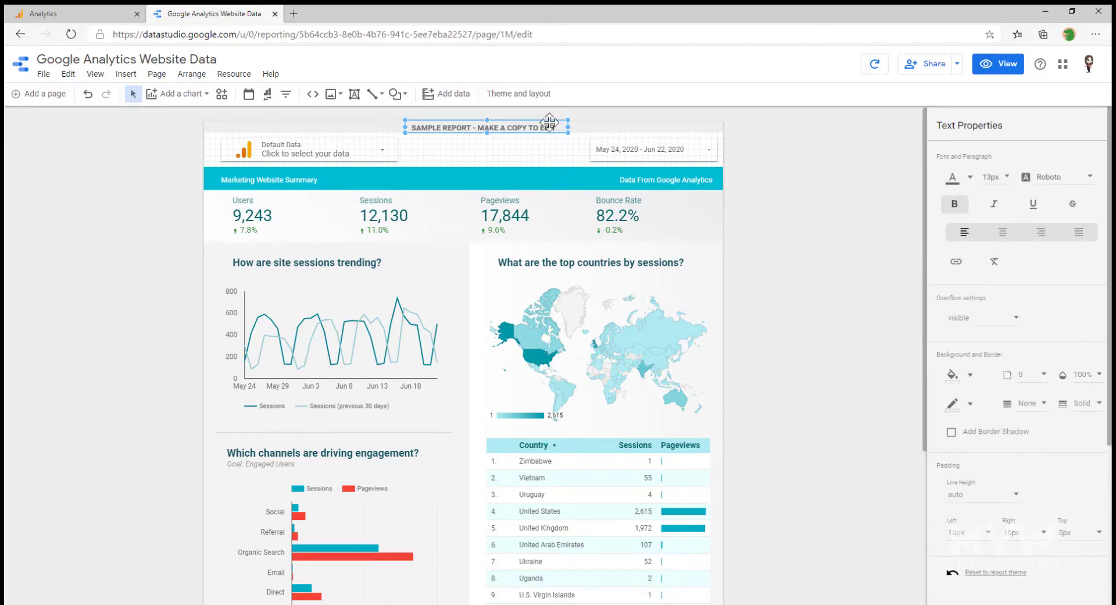
{"action": "left_click", "coordinate": [610, 129]}
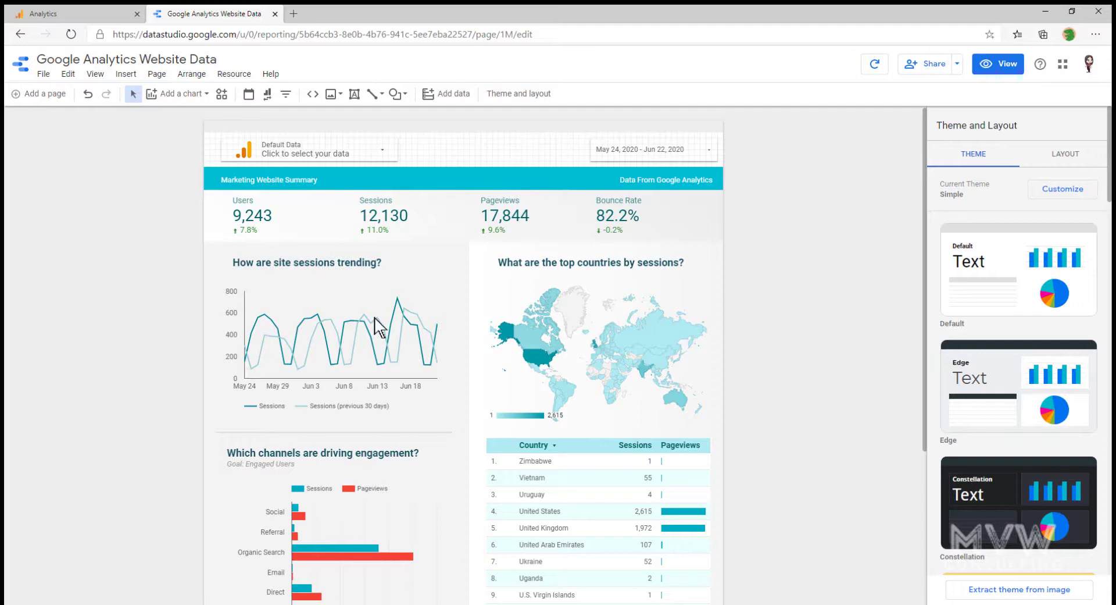
{"action": "left_click", "coordinate": [43, 73]}
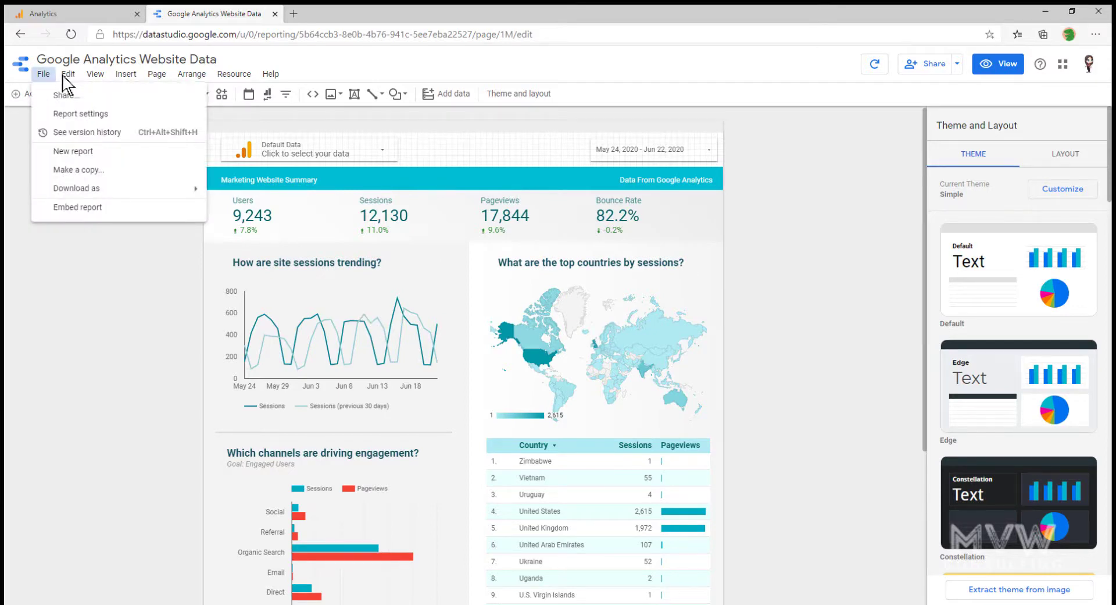
{"action": "left_click", "coordinate": [69, 75]}
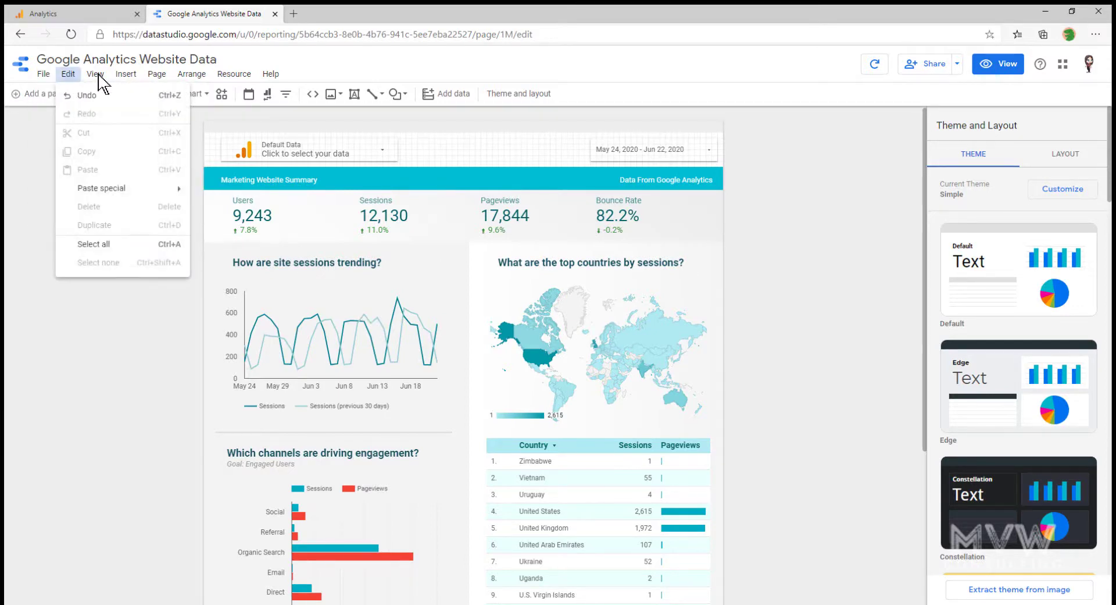
{"action": "left_click", "coordinate": [96, 76]}
{"action": "left_click", "coordinate": [95, 76]}
{"action": "left_click", "coordinate": [119, 111]}
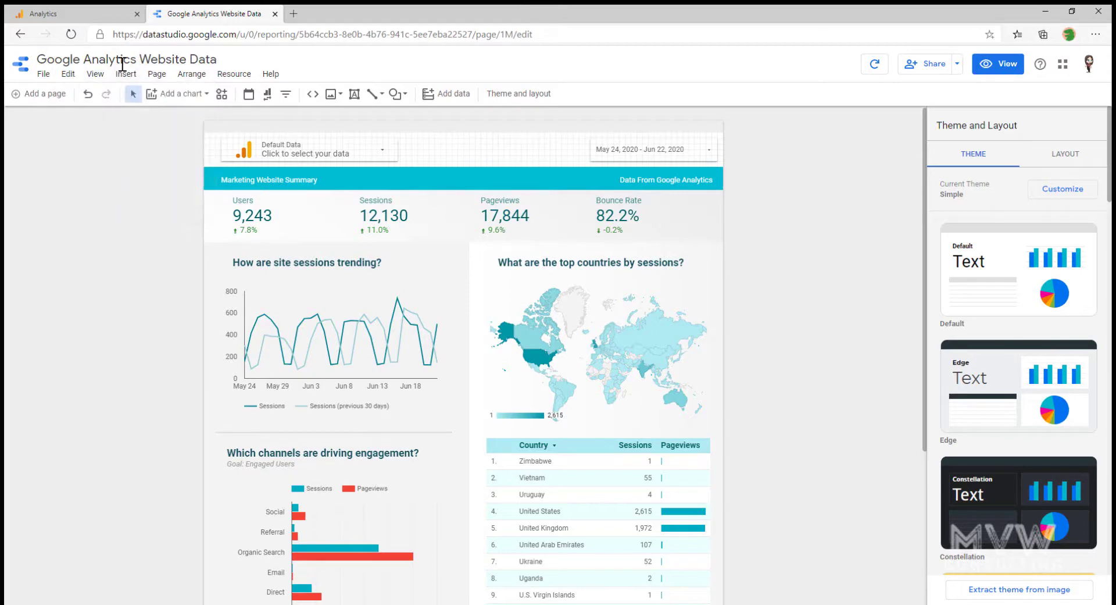
{"action": "left_click", "coordinate": [125, 74]}
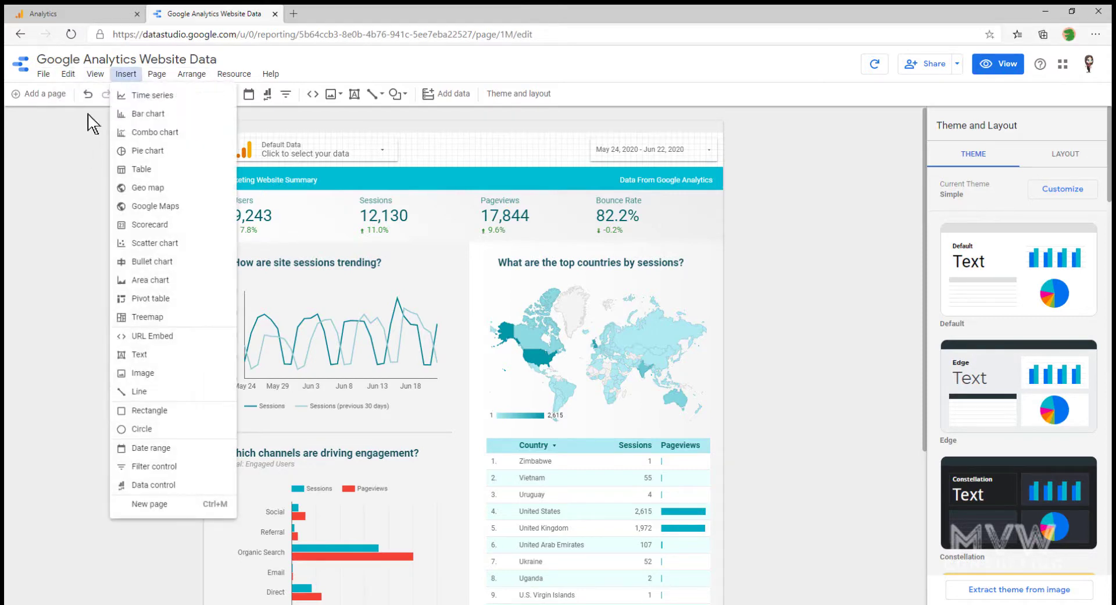
{"action": "left_click", "coordinate": [273, 129]}
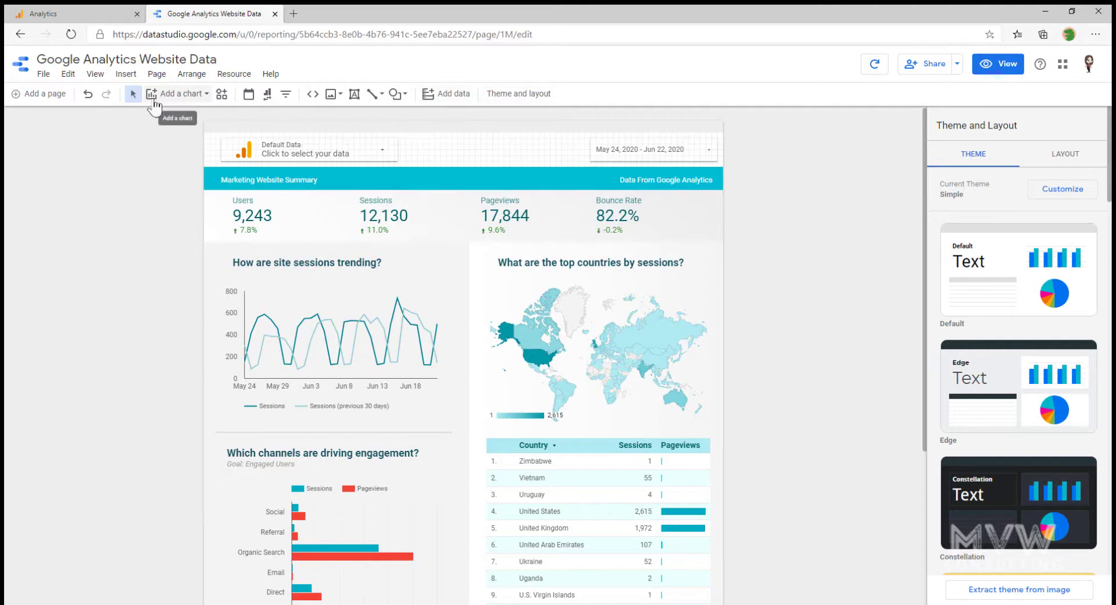
{"action": "left_click", "coordinate": [126, 74]}
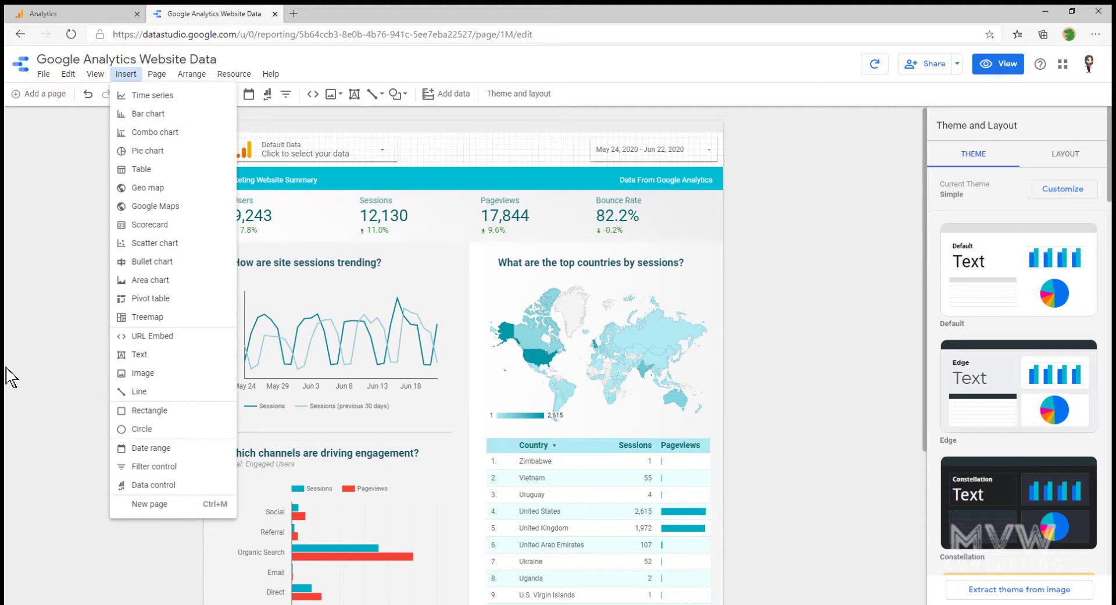
{"action": "left_click", "coordinate": [70, 155]}
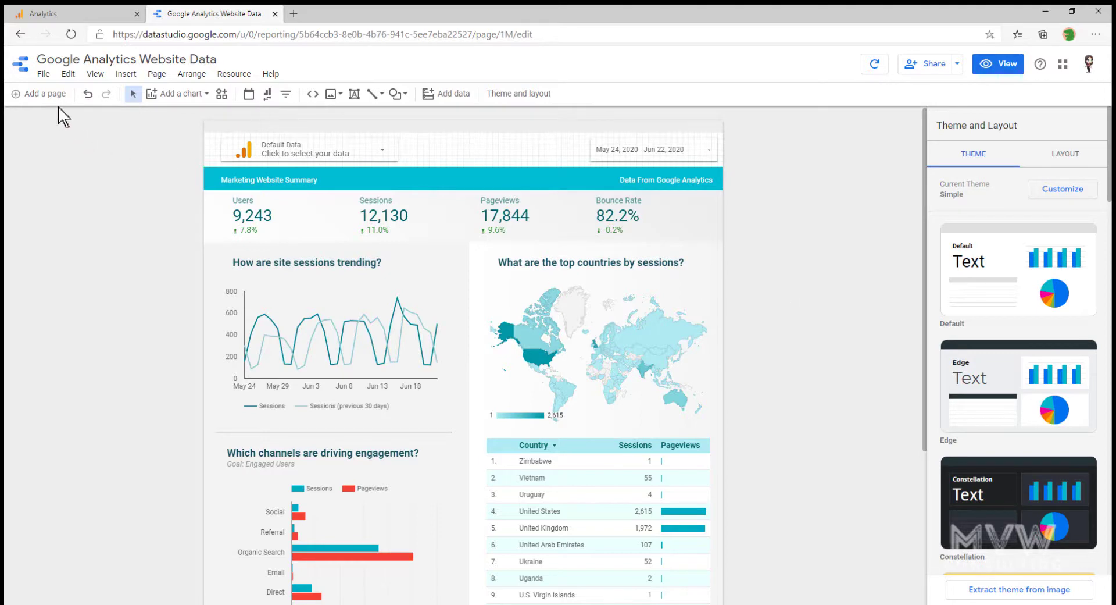
In Report Settings, replace the report's data source with the owner's '- All Data' source
{"action": "left_click", "coordinate": [44, 74]}
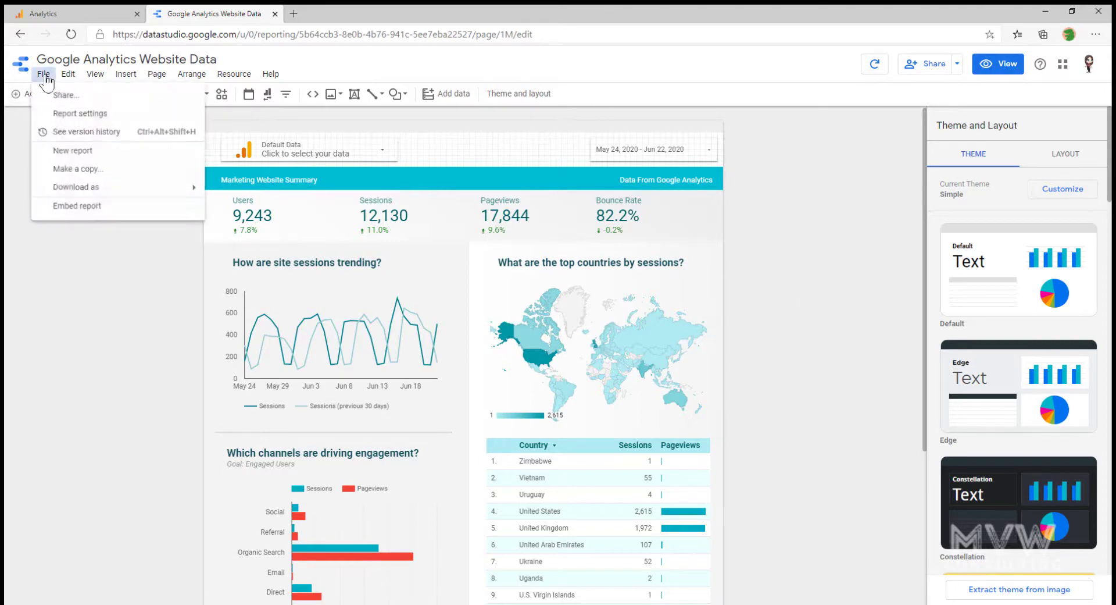
{"action": "left_click", "coordinate": [87, 114]}
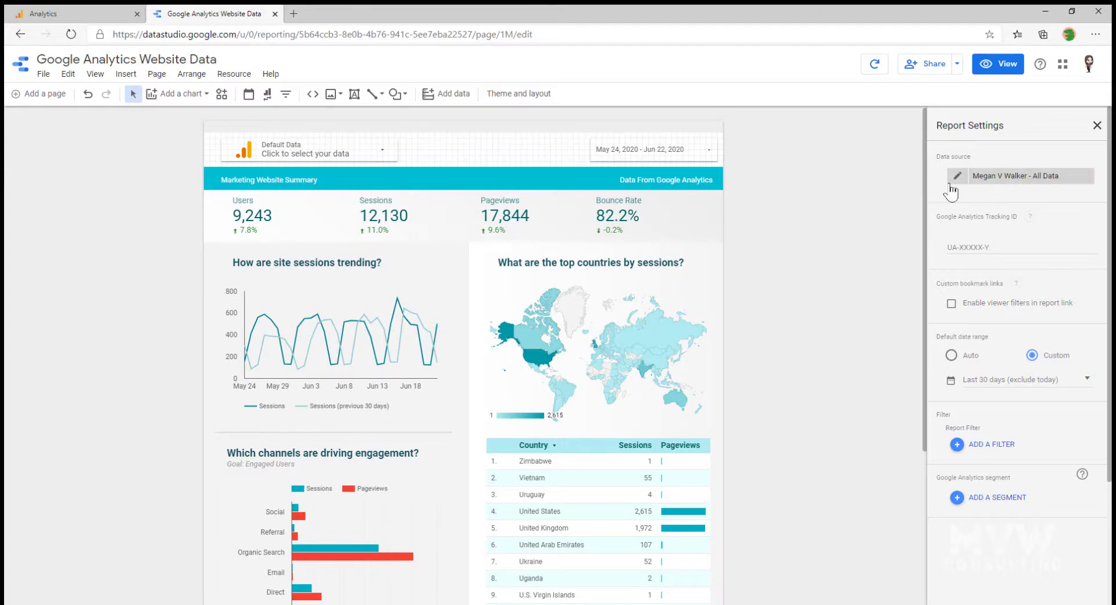
{"action": "left_click", "coordinate": [1085, 177]}
{"action": "left_click", "coordinate": [1034, 180]}
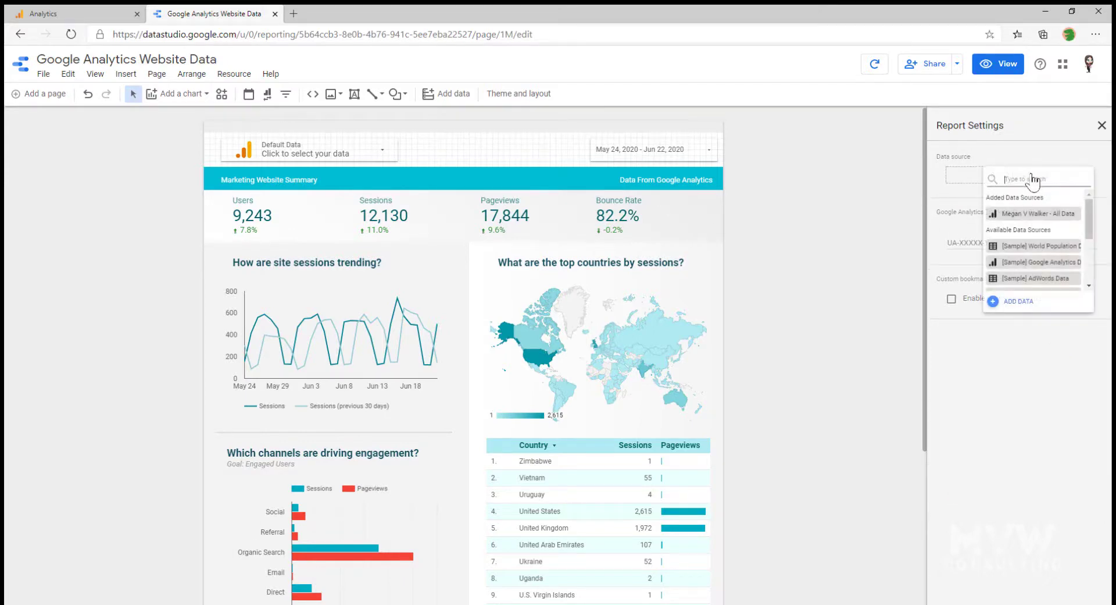
{"action": "scroll", "coordinate": [1047, 236], "scroll_direction": "down", "scroll_amount": 3}
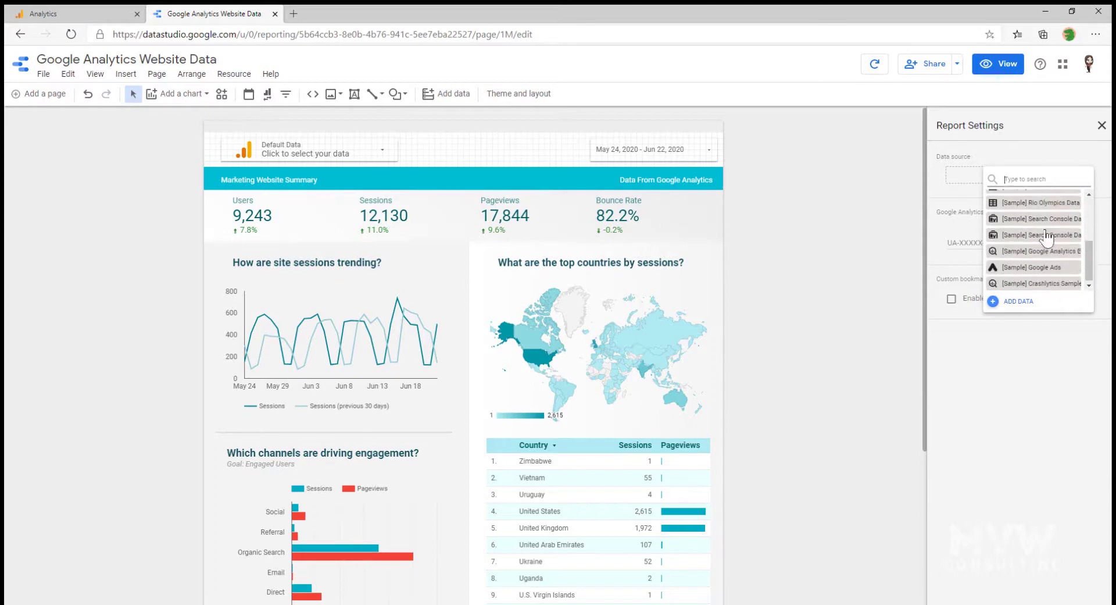
{"action": "scroll", "coordinate": [1052, 279], "scroll_direction": "up", "scroll_amount": 3}
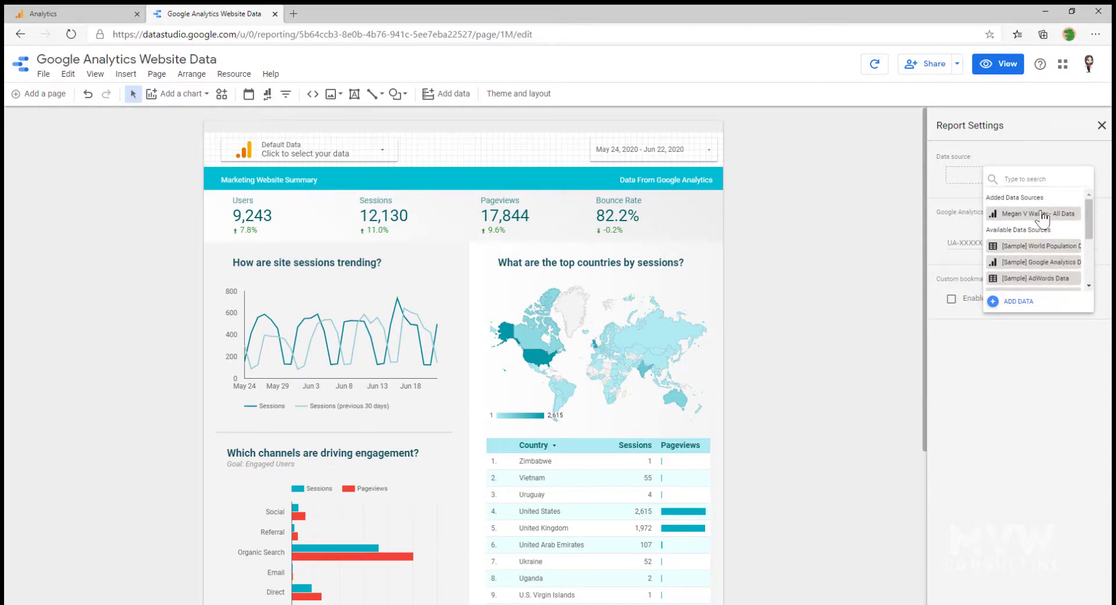
{"action": "left_click", "coordinate": [1044, 215]}
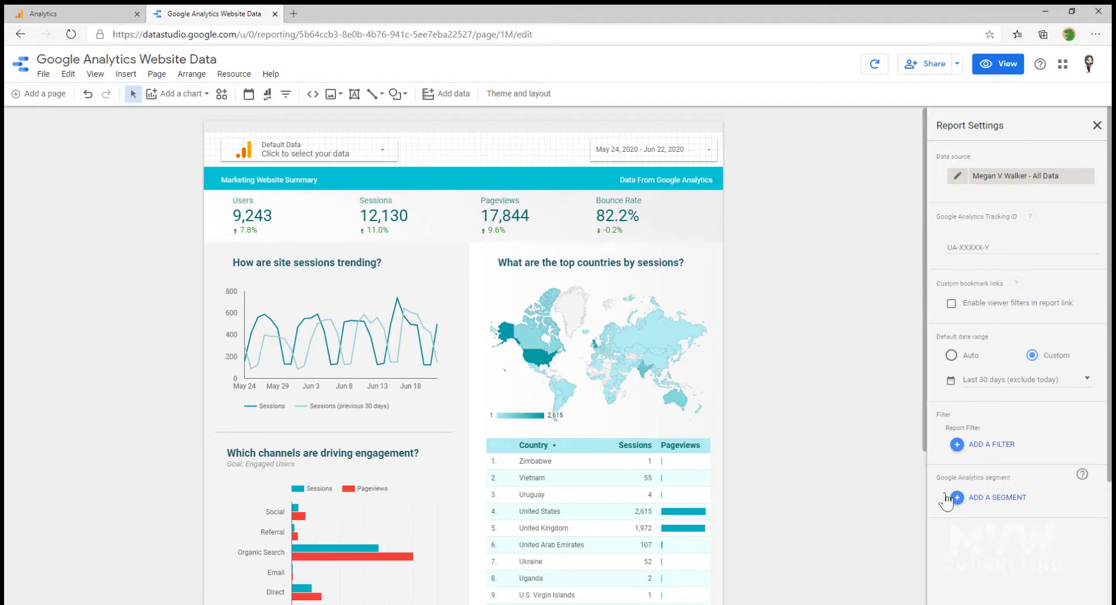
Preview the report in view mode, try May 29 as the start date, cancel, and return to edit mode
{"action": "left_click", "coordinate": [997, 64]}
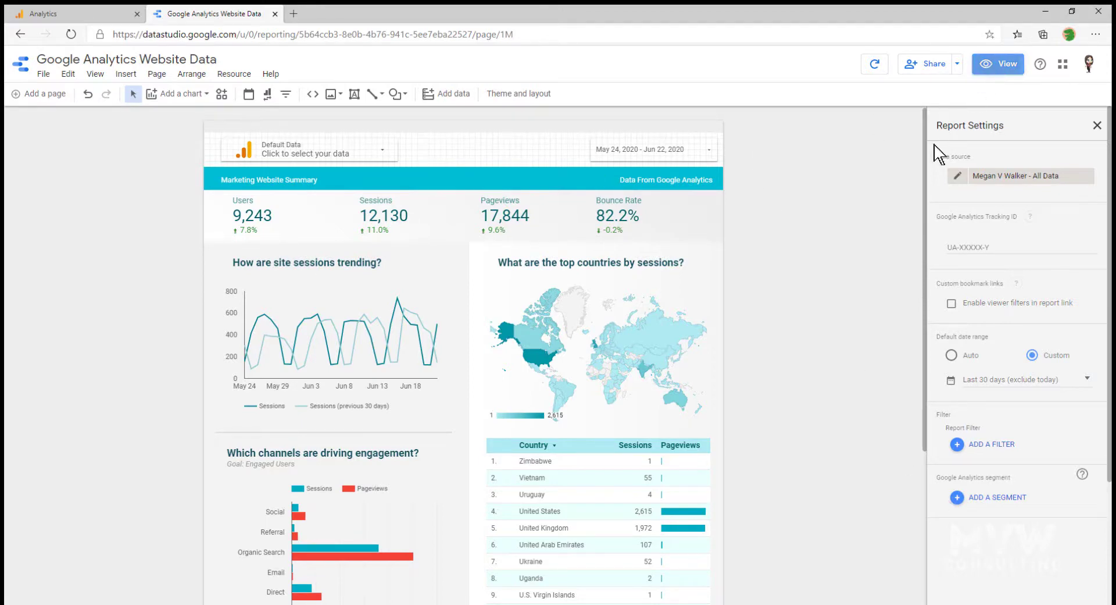
{"action": "left_click", "coordinate": [794, 131]}
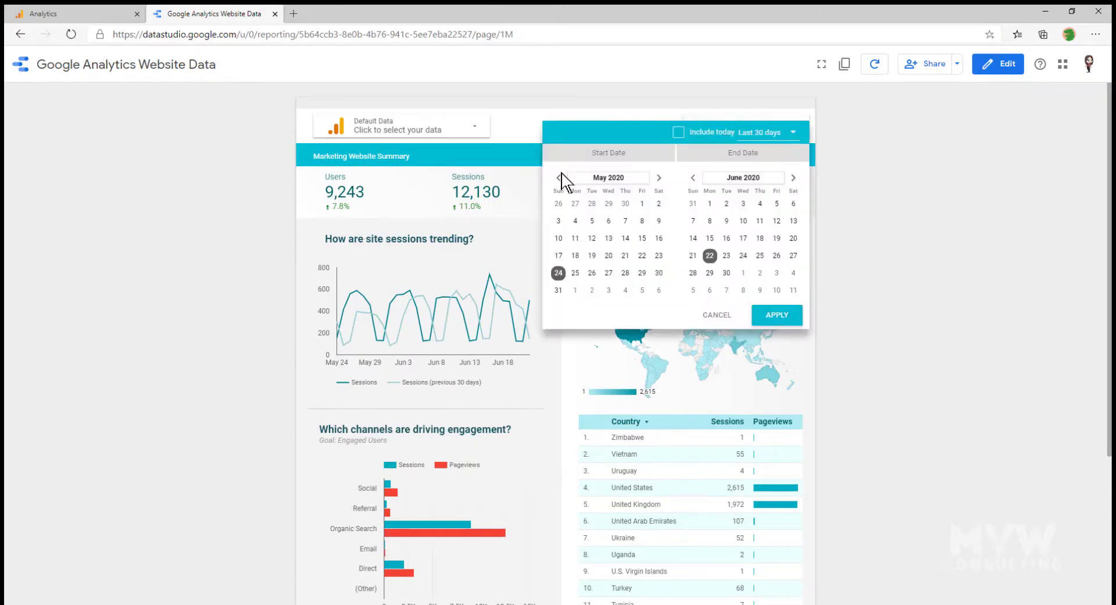
{"action": "left_click", "coordinate": [642, 272]}
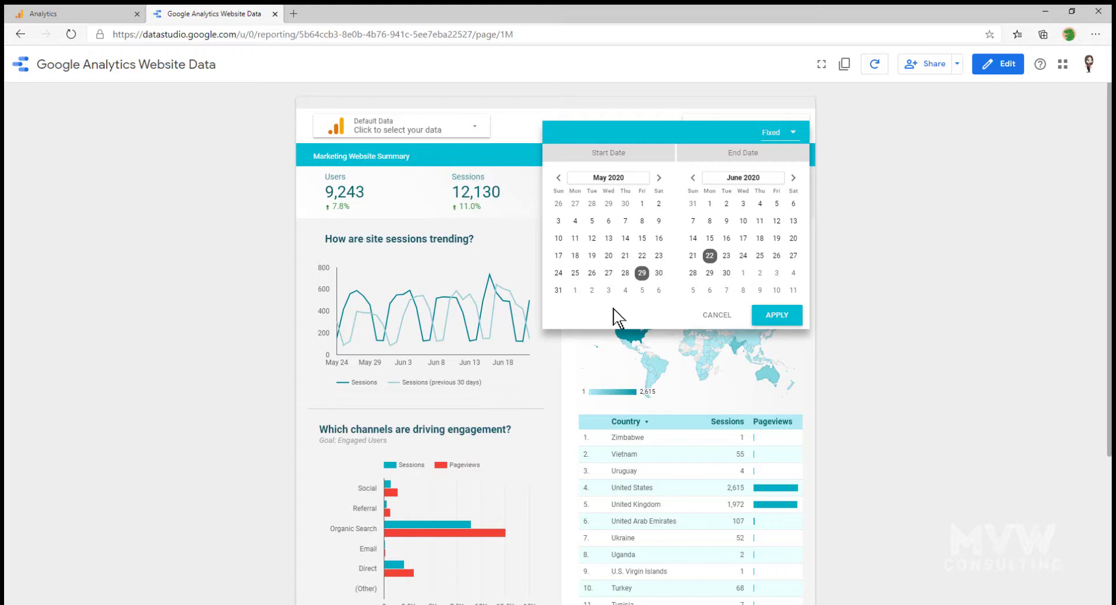
{"action": "left_click", "coordinate": [713, 314]}
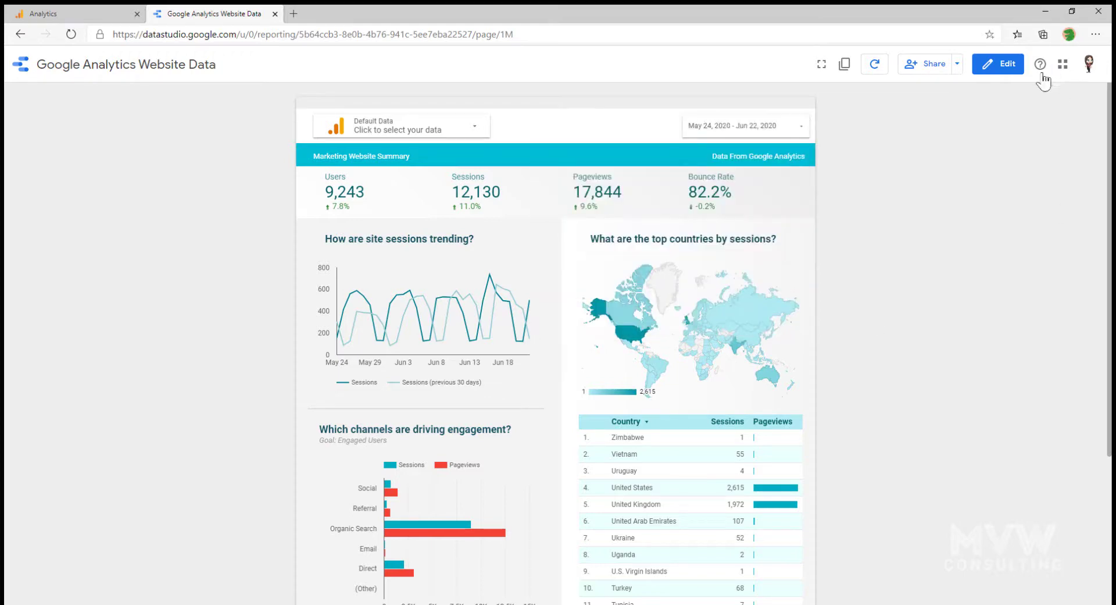
{"action": "left_click", "coordinate": [998, 64]}
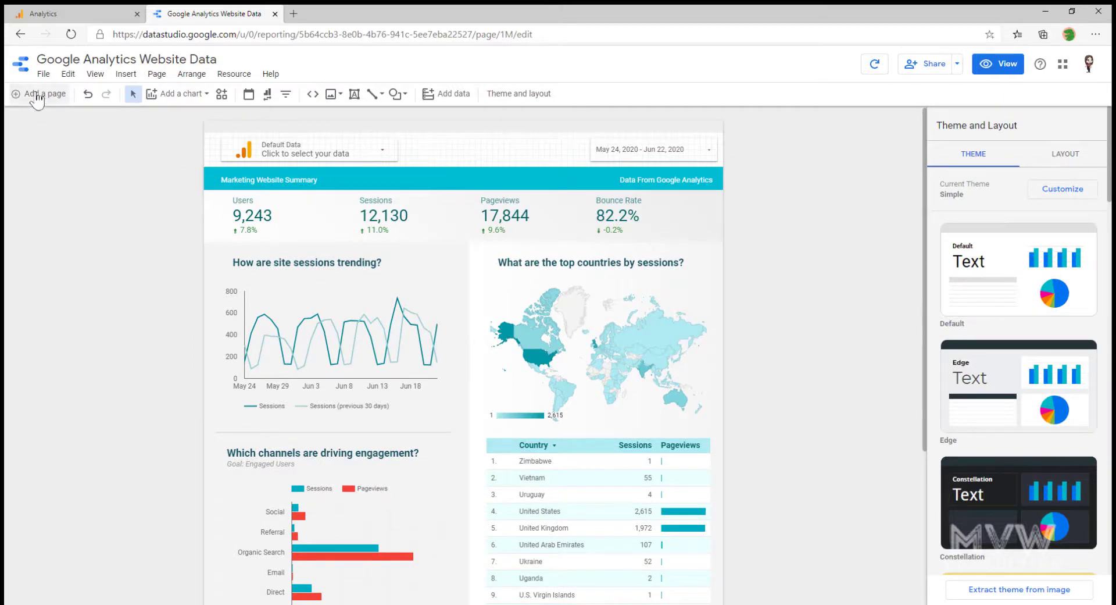
In Report settings, set the default date range to the Last 7 days (exclude today) preset
{"action": "left_click", "coordinate": [41, 75]}
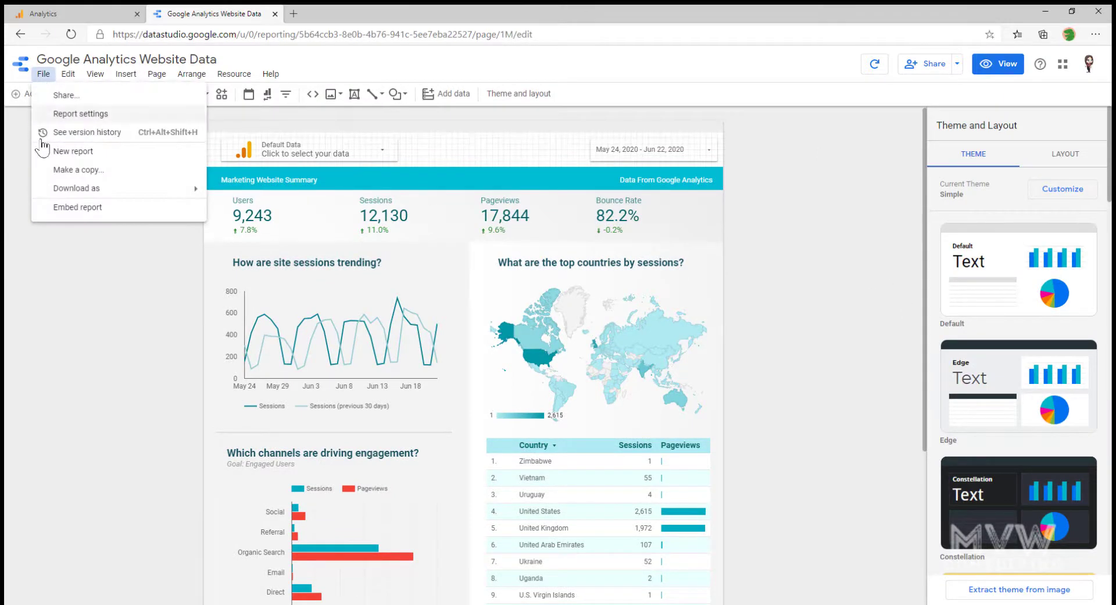
{"action": "left_click", "coordinate": [87, 114]}
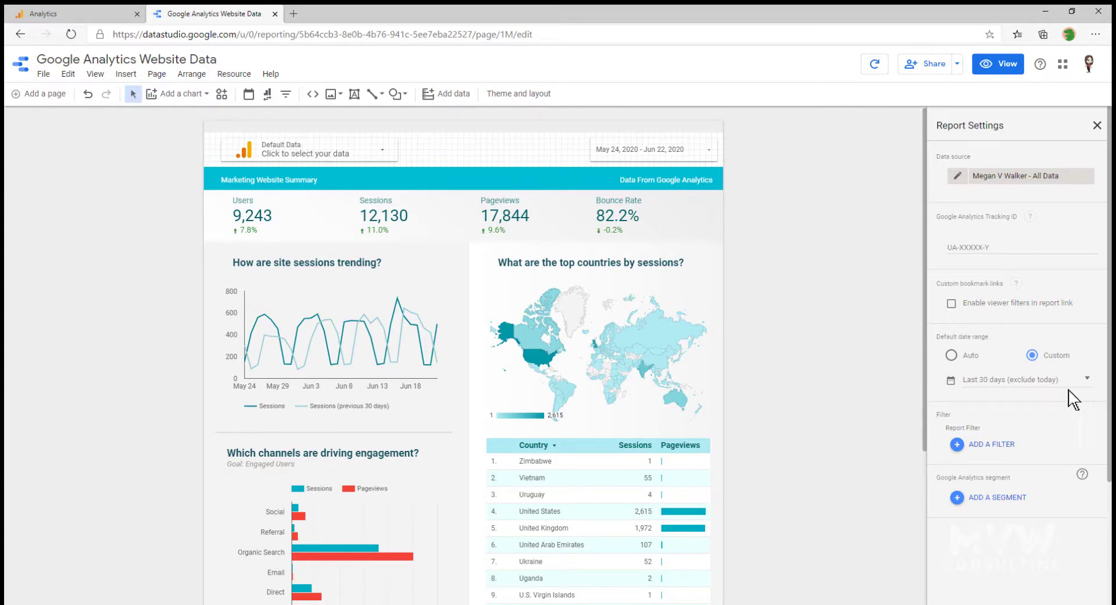
{"action": "left_click", "coordinate": [1088, 379]}
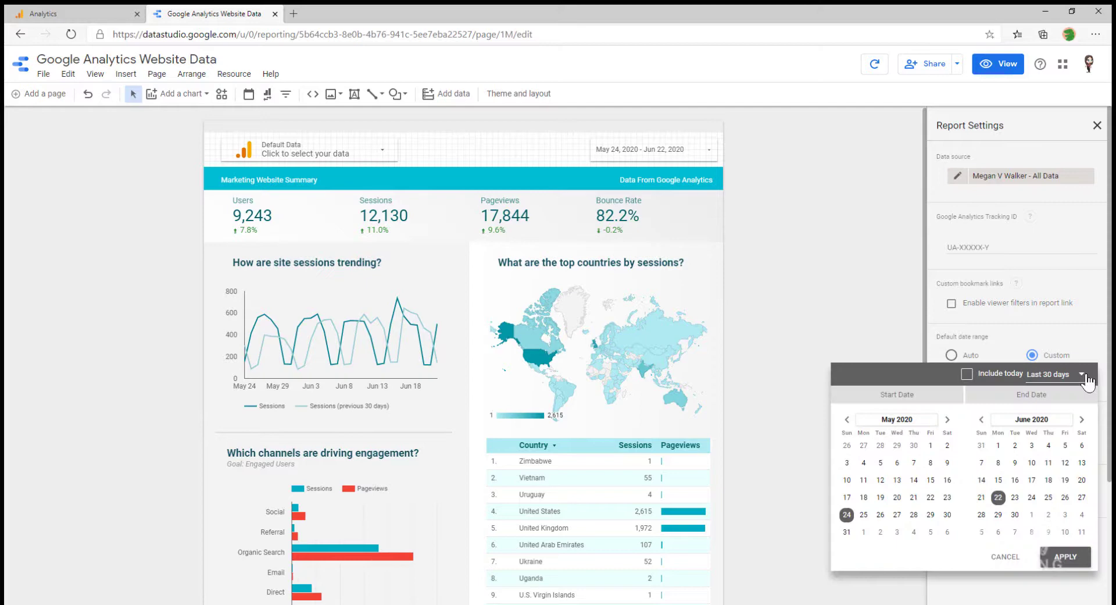
{"action": "left_click", "coordinate": [1084, 376]}
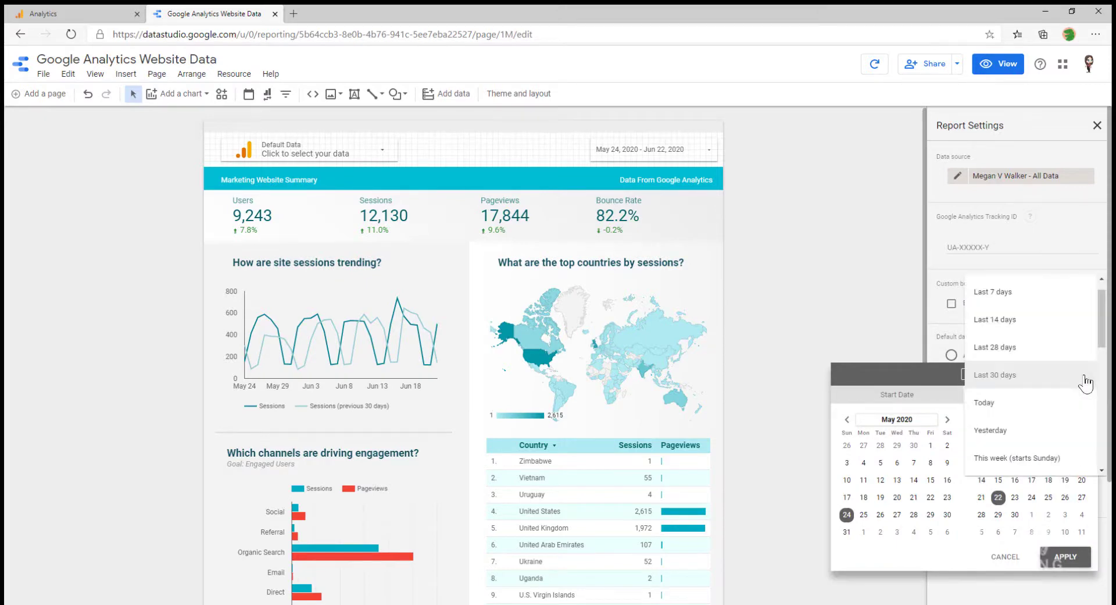
{"action": "left_click", "coordinate": [1027, 294]}
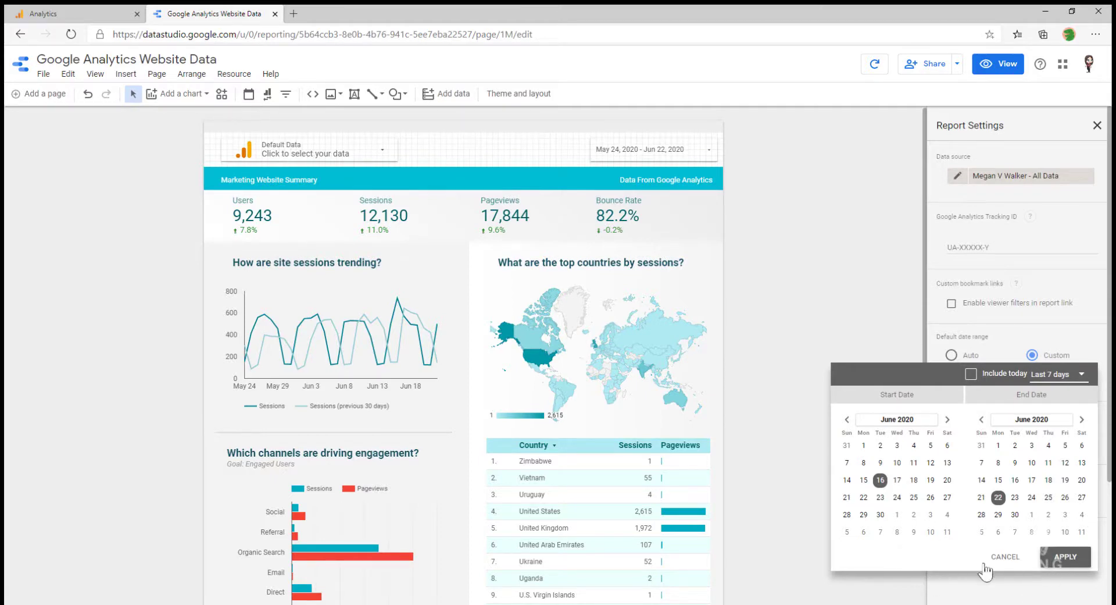
{"action": "left_click", "coordinate": [1063, 562]}
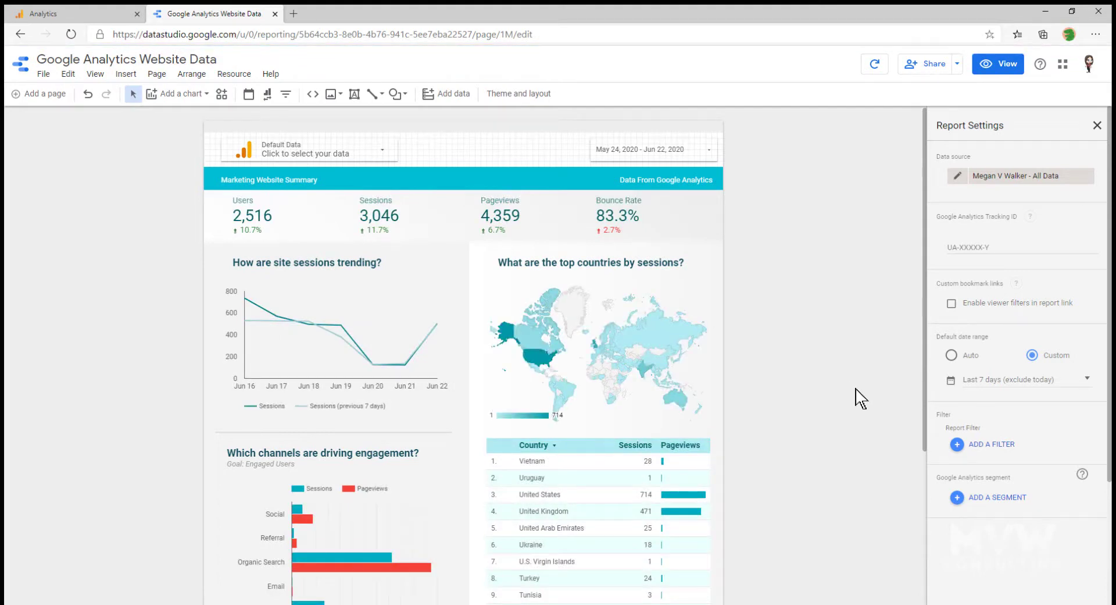
{"action": "left_click", "coordinate": [957, 64]}
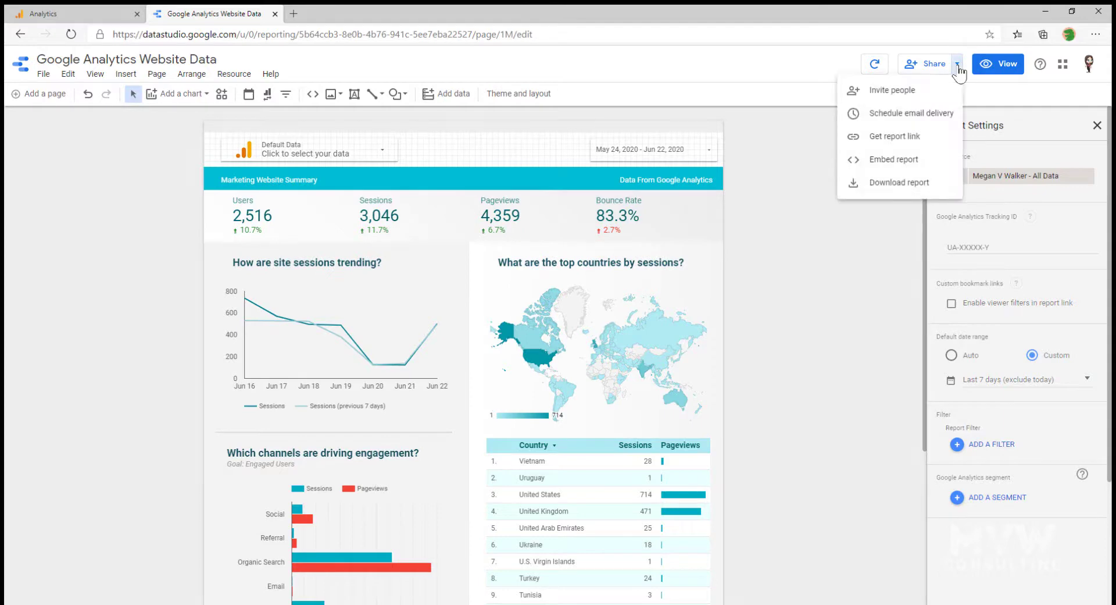
Schedule an email delivery of the report starting 06/29/2020 at 7:00 AM
{"action": "left_click", "coordinate": [909, 114]}
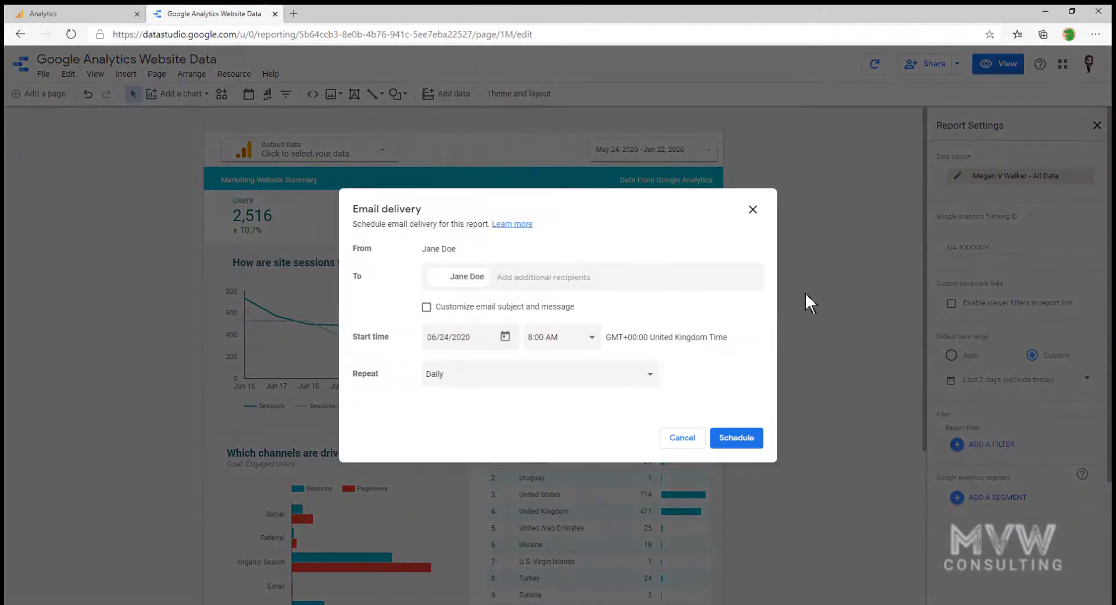
{"action": "left_click", "coordinate": [504, 337]}
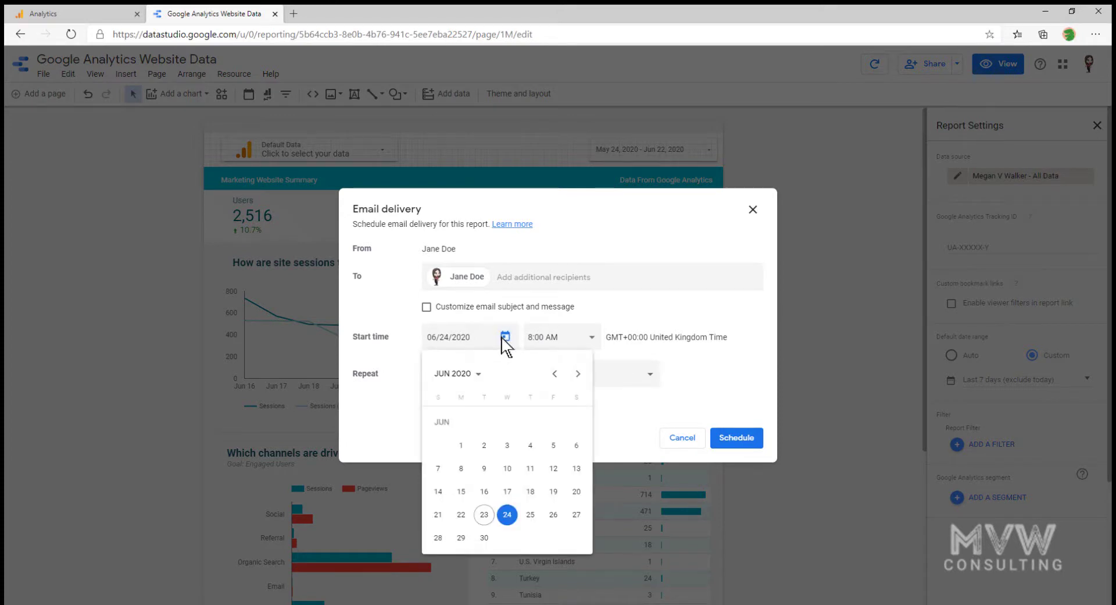
{"action": "left_click", "coordinate": [461, 538]}
{"action": "left_click", "coordinate": [591, 342]}
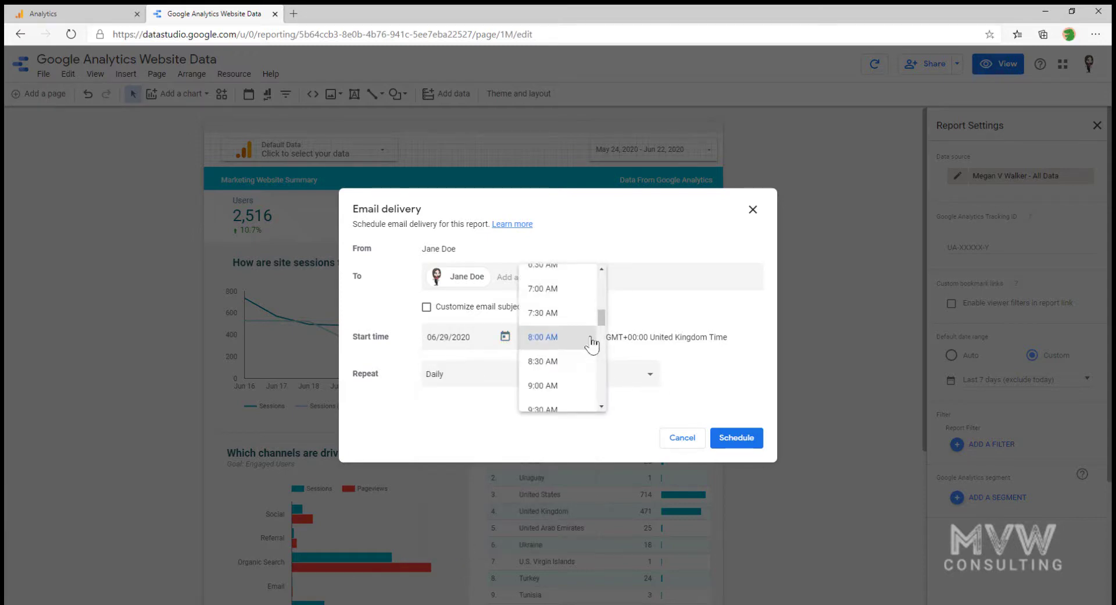
{"action": "scroll", "coordinate": [574, 344], "scroll_direction": "up", "scroll_amount": 2}
{"action": "left_click", "coordinate": [559, 337]}
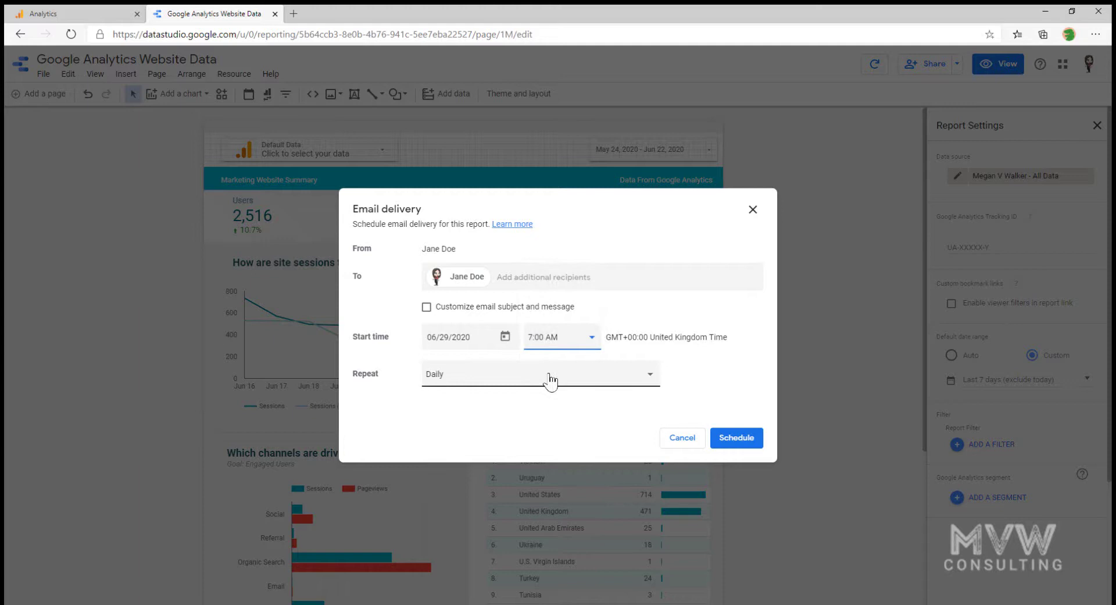
Make the delivery repeat weekly on Monday with a custom subject and message, and save it
{"action": "left_click", "coordinate": [550, 381]}
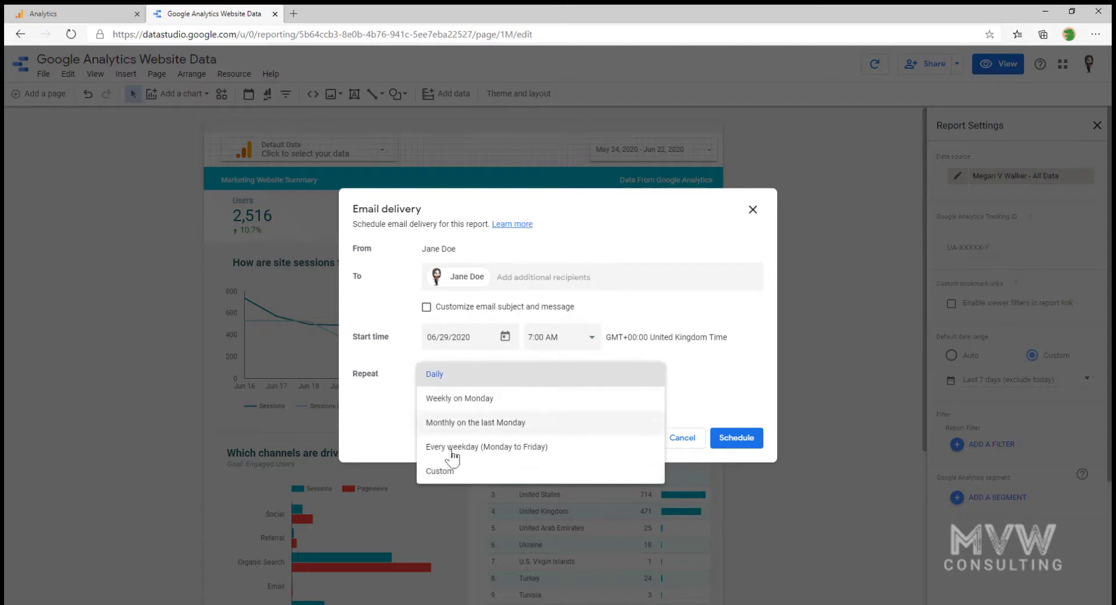
{"action": "left_click", "coordinate": [478, 398]}
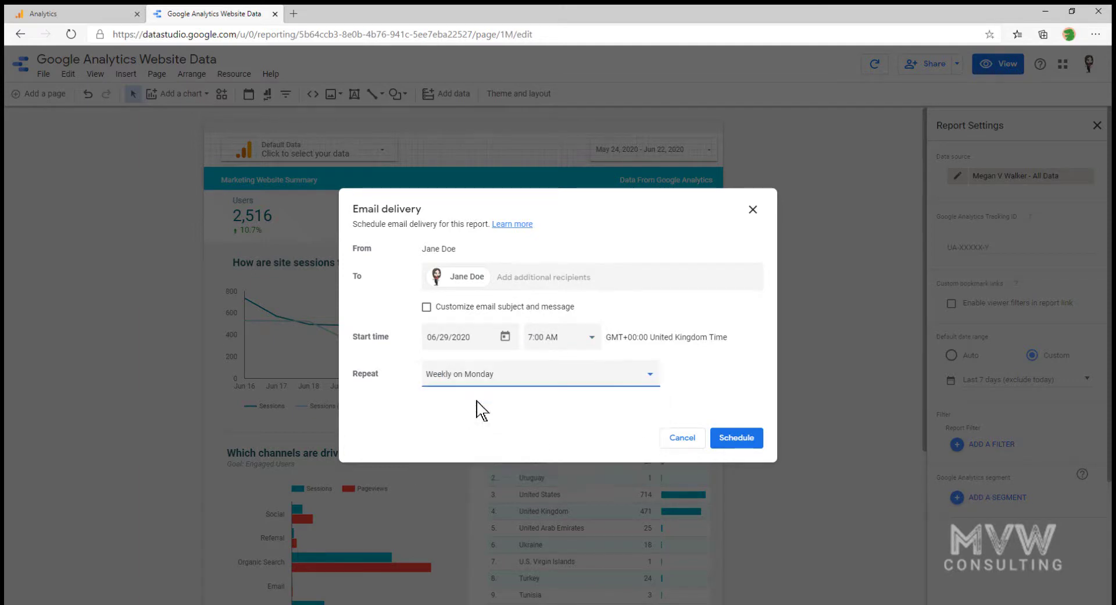
{"action": "left_click", "coordinate": [537, 308]}
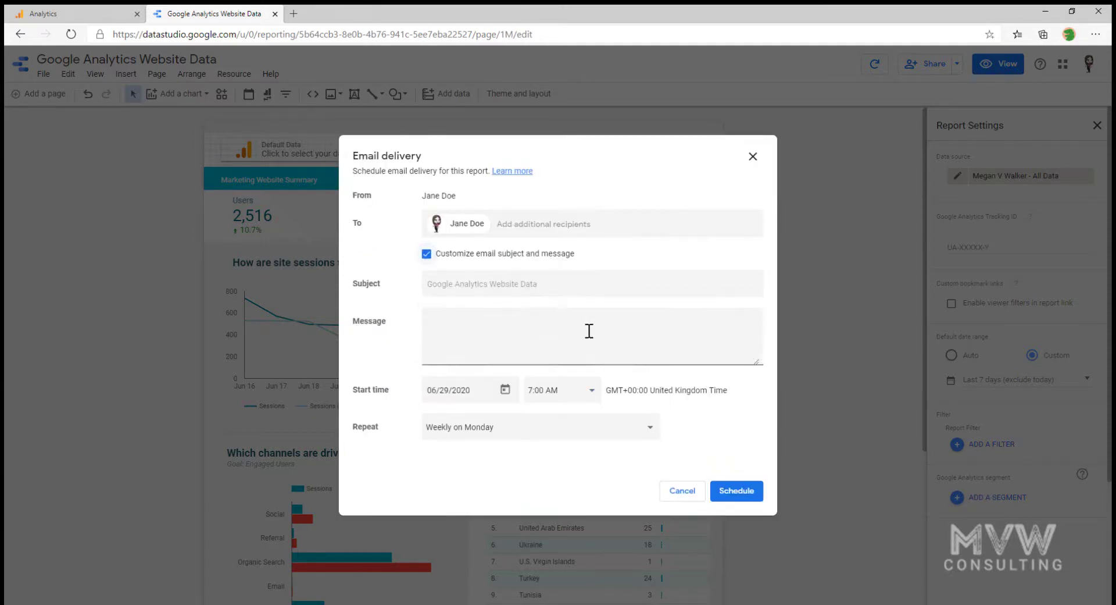
{"action": "left_click", "coordinate": [602, 285]}
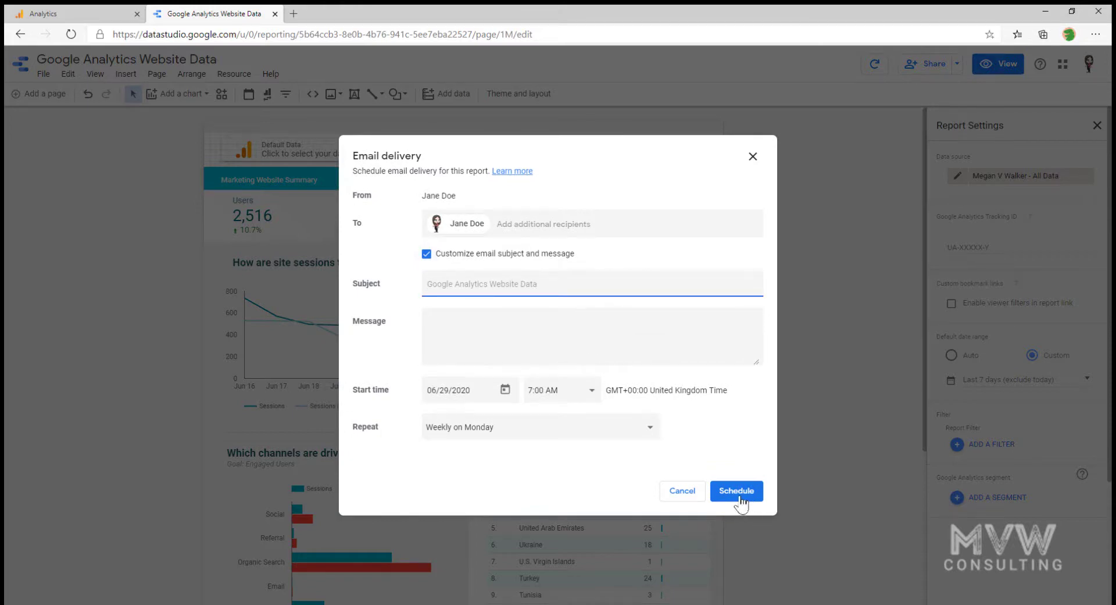
{"action": "left_click", "coordinate": [532, 225]}
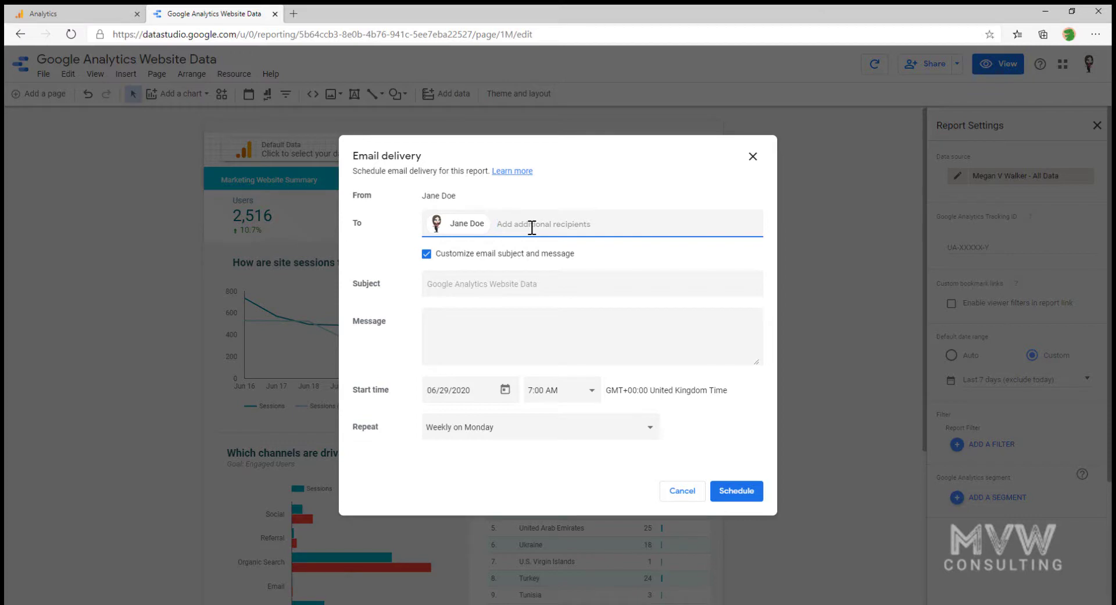
{"action": "left_click", "coordinate": [734, 492]}
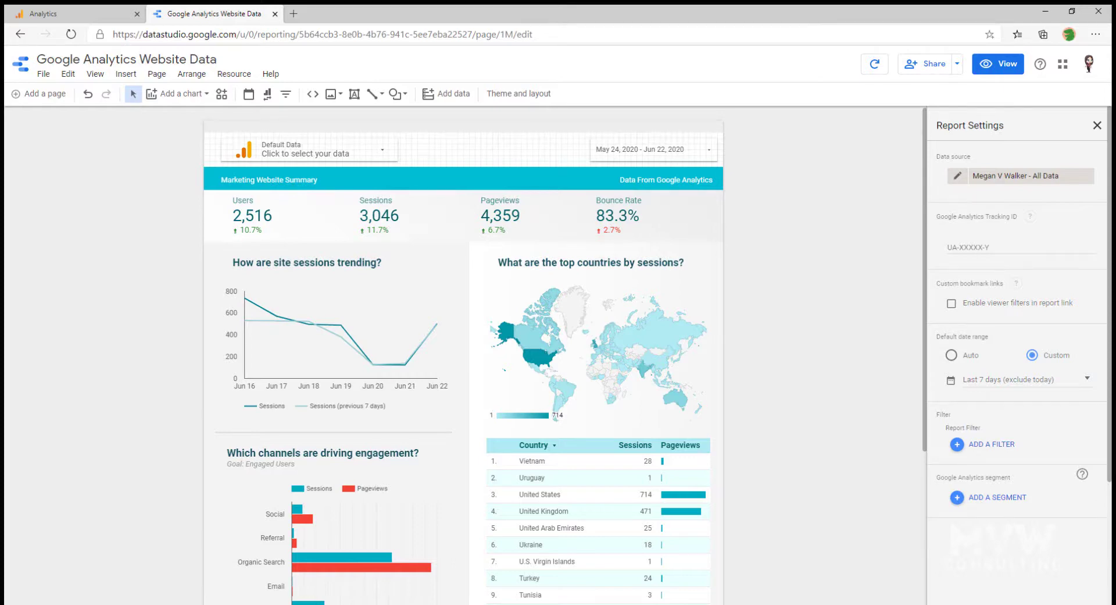
From the Data Studio home, change the URL path to /gallery to load the Report Gallery
{"action": "left_click", "coordinate": [19, 69]}
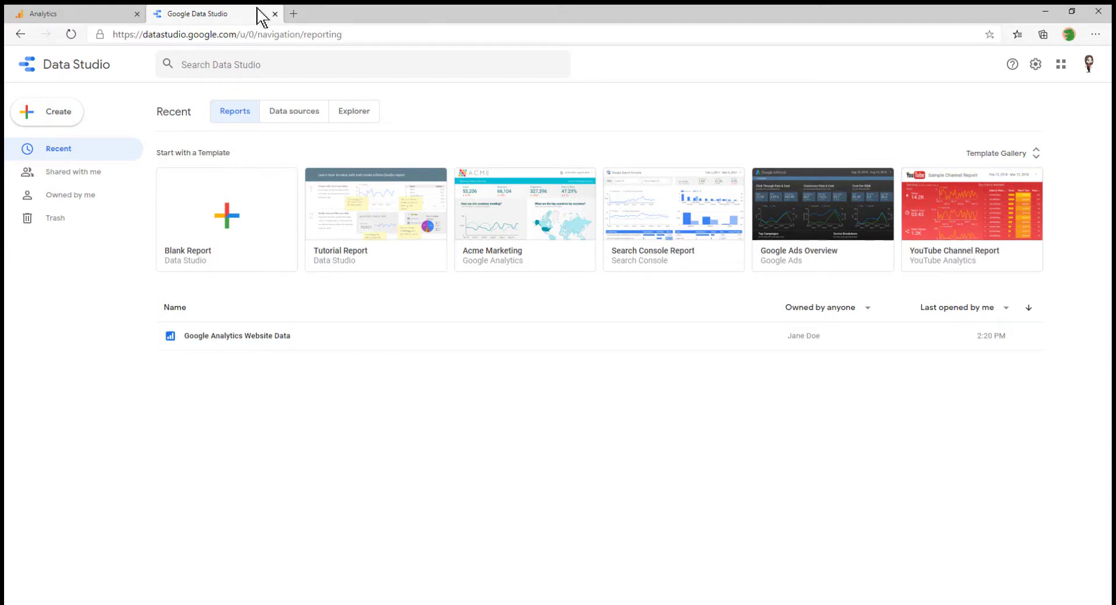
{"action": "left_click", "coordinate": [238, 34]}
{"action": "left_click_drag", "start_coordinate": [237, 34], "coordinate": [427, 34]}
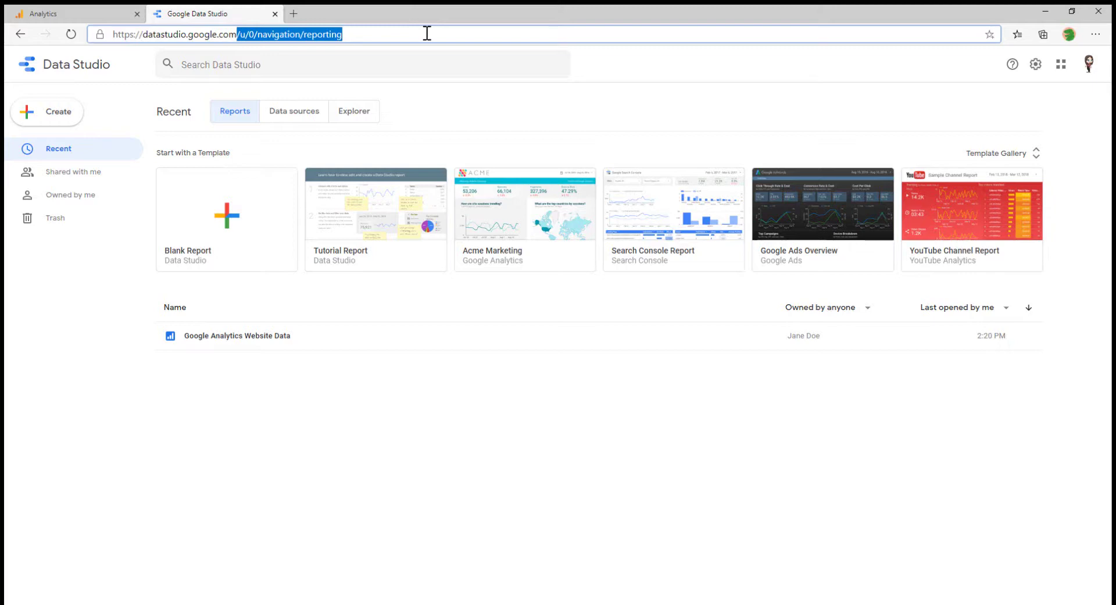
{"action": "key", "text": "BackSpace"}
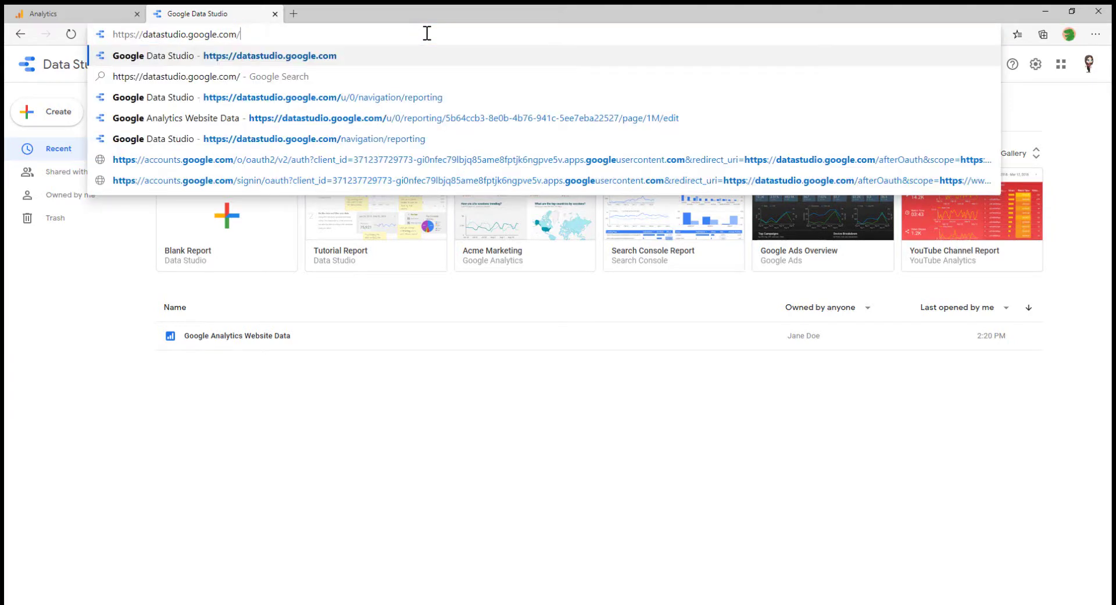
{"action": "type", "text": "gallery"}
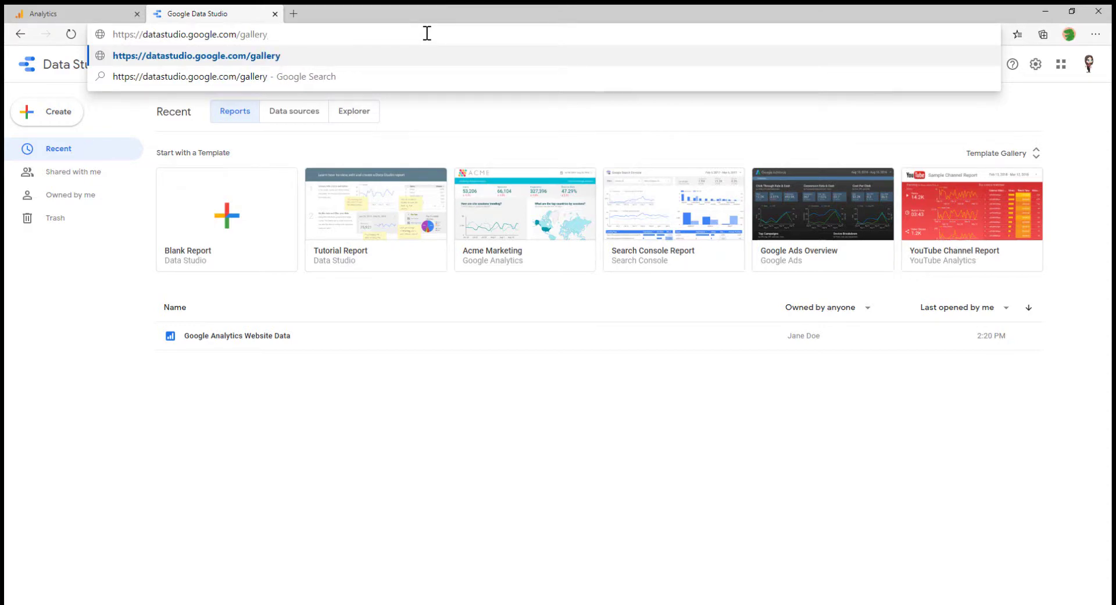
{"action": "key", "text": "Return"}
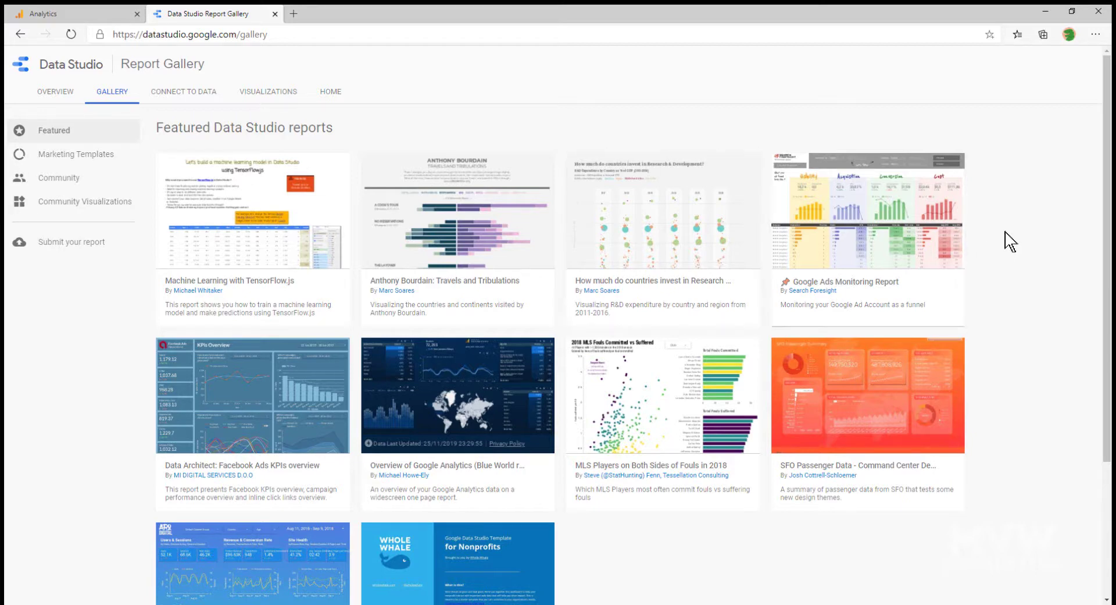
Show the Marketing Templates category in the gallery and scroll through its template cards
{"action": "scroll", "coordinate": [643, 368], "scroll_direction": "down", "scroll_amount": 3}
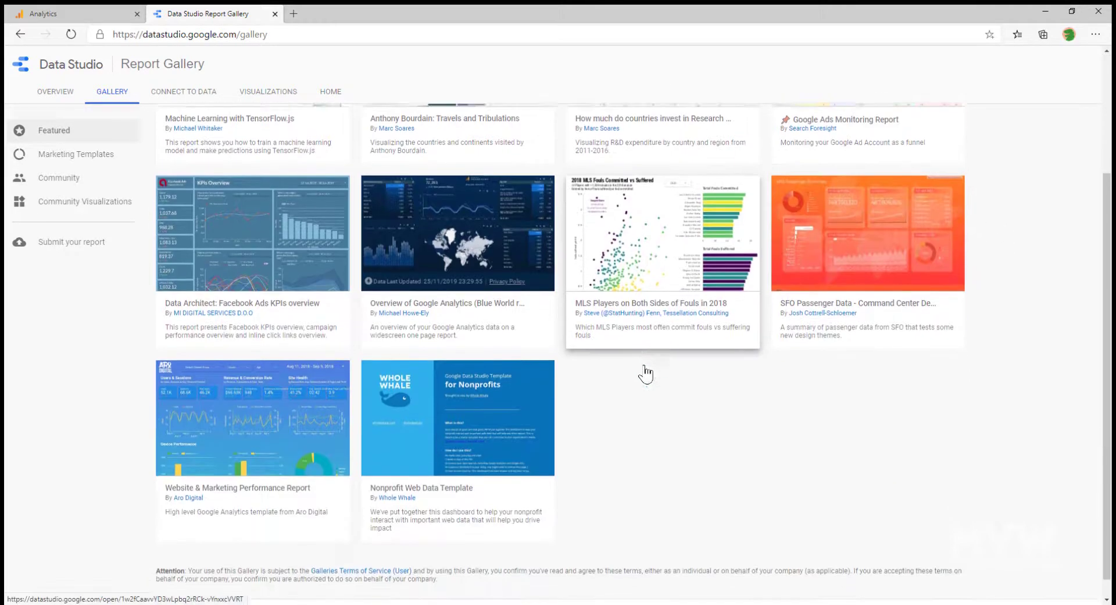
{"action": "scroll", "coordinate": [575, 440], "scroll_direction": "up", "scroll_amount": 3}
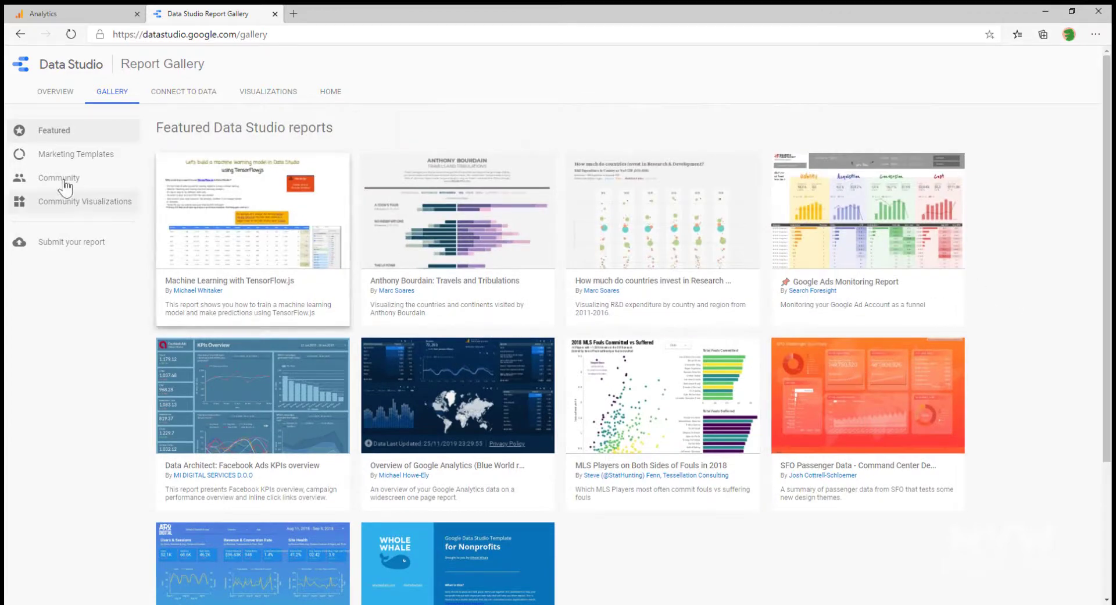
{"action": "left_click", "coordinate": [102, 156]}
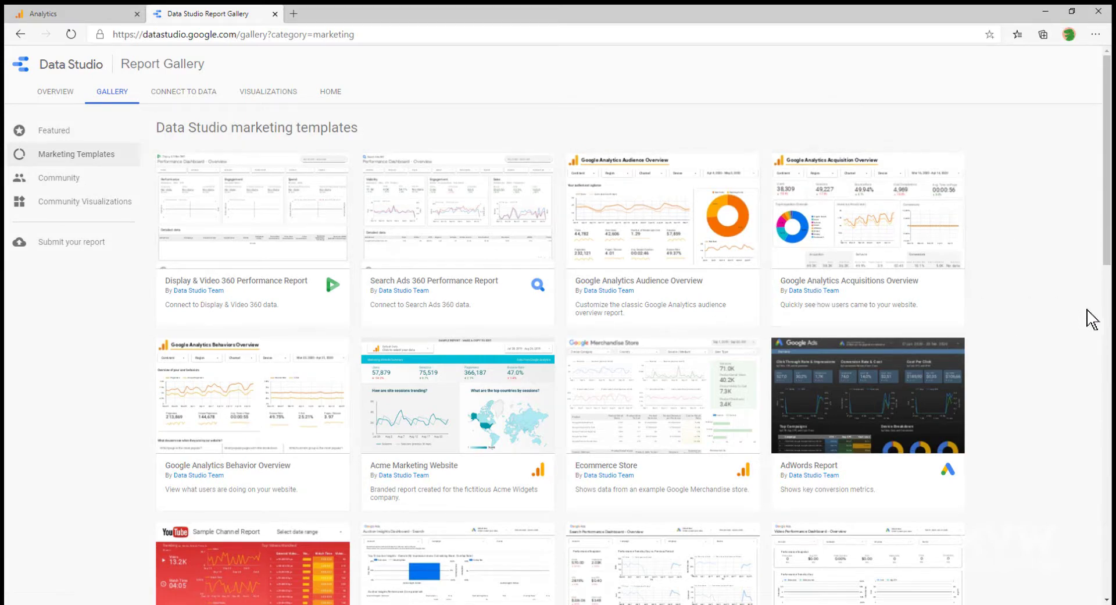
{"action": "scroll", "coordinate": [977, 316], "scroll_direction": "down", "scroll_amount": 6}
Switch the gallery to Community reports and scroll down through the whole list
{"action": "scroll", "coordinate": [972, 316], "scroll_direction": "down", "scroll_amount": 3}
{"action": "left_click", "coordinate": [59, 177]}
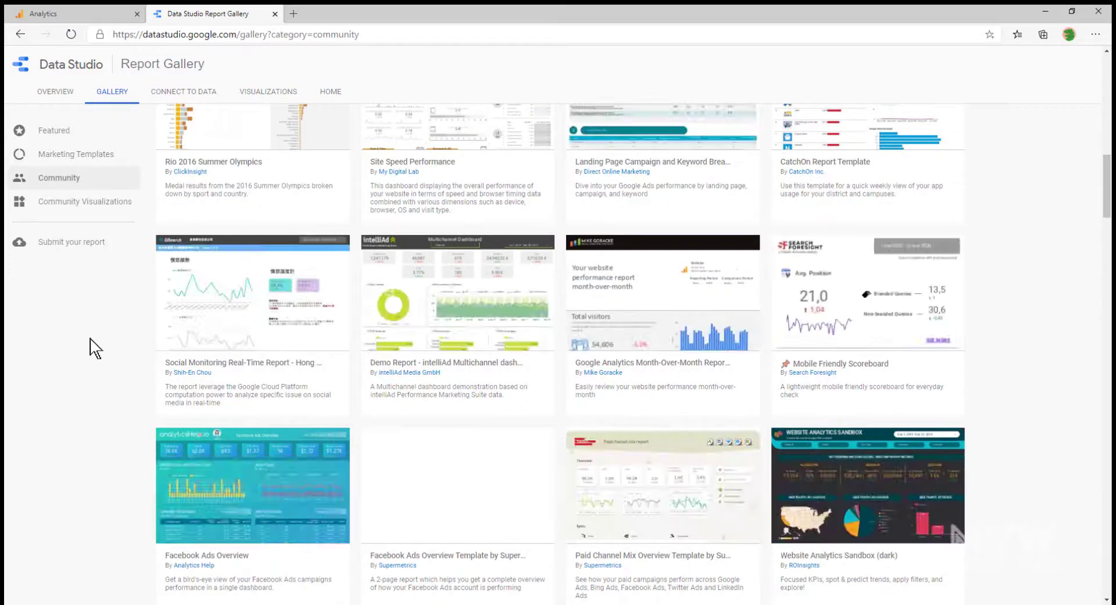
{"action": "scroll", "coordinate": [927, 277], "scroll_direction": "down", "scroll_amount": 4}
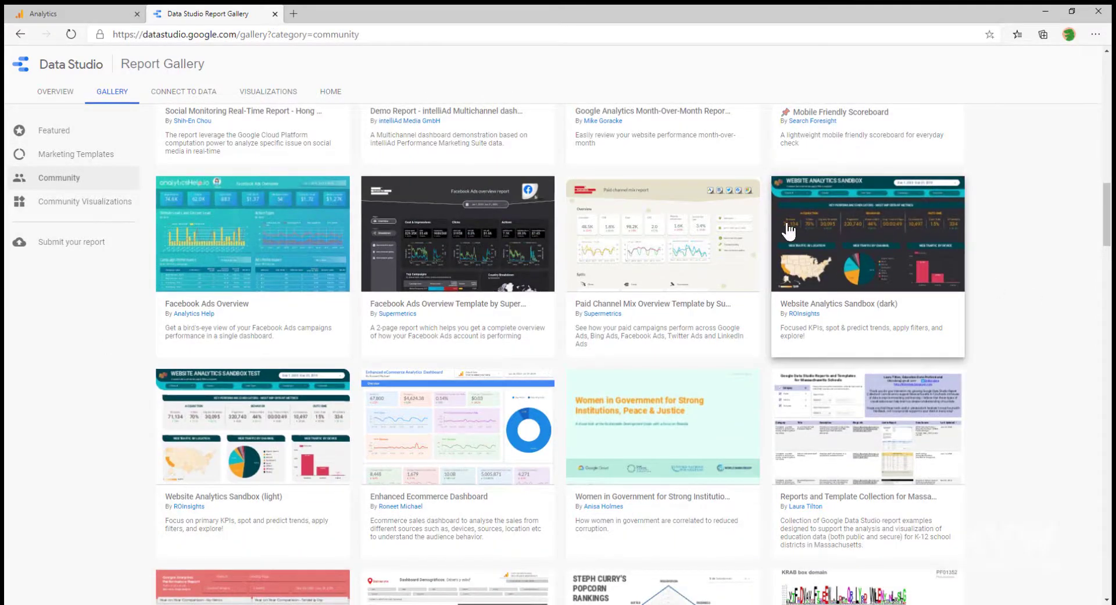
{"action": "scroll", "coordinate": [347, 420], "scroll_direction": "down", "scroll_amount": 3}
{"action": "scroll", "coordinate": [347, 420], "scroll_direction": "down", "scroll_amount": 9}
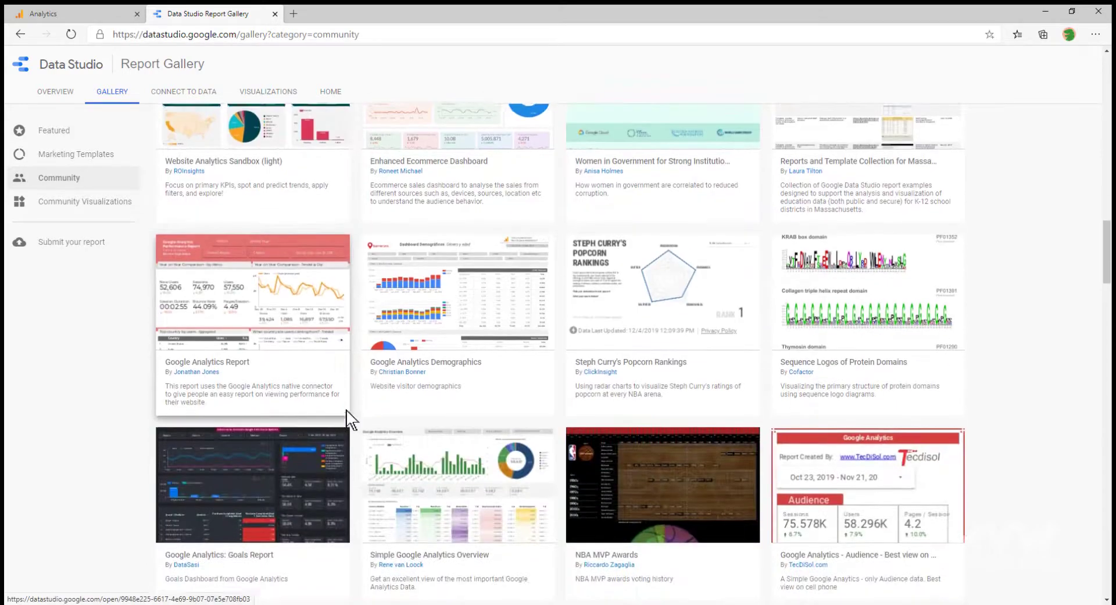
{"action": "scroll", "coordinate": [347, 417], "scroll_direction": "down", "scroll_amount": 6}
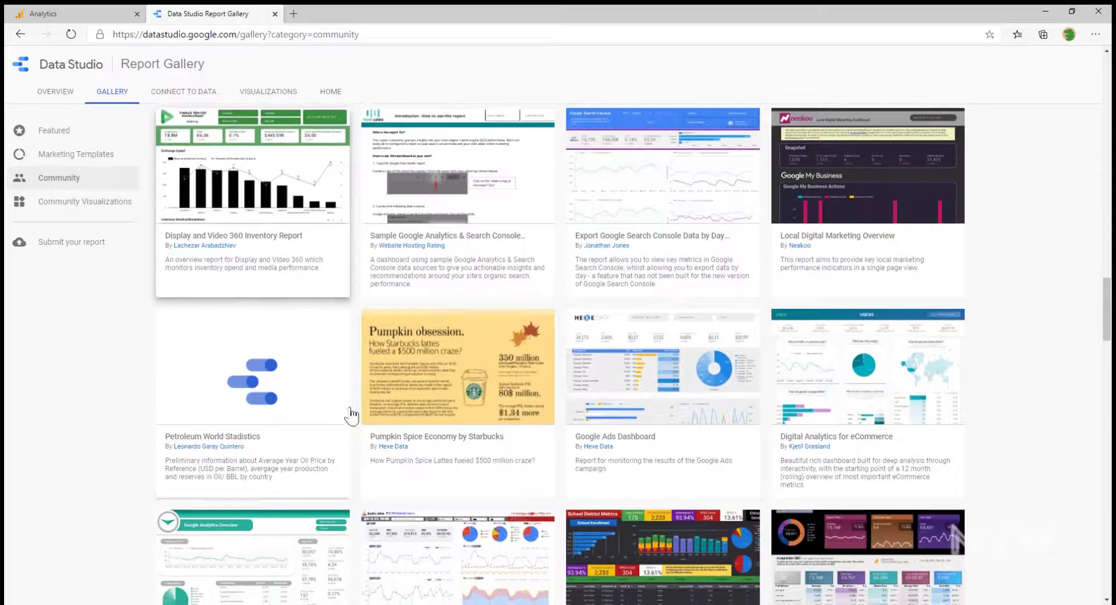
{"action": "scroll", "coordinate": [358, 400], "scroll_direction": "down", "scroll_amount": 3}
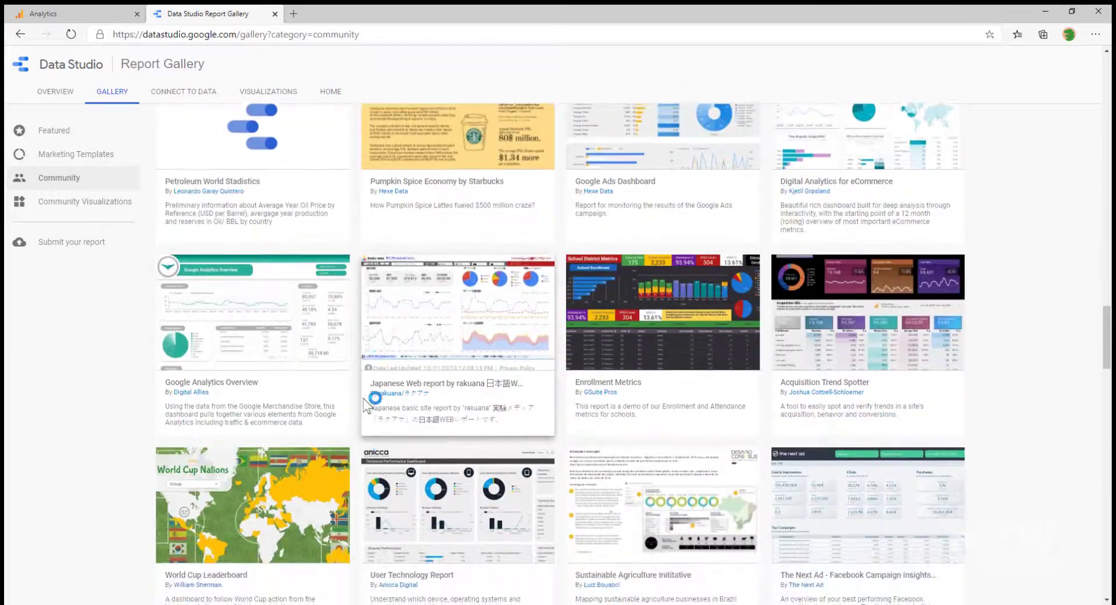
{"action": "scroll", "coordinate": [576, 474], "scroll_direction": "down", "scroll_amount": 2}
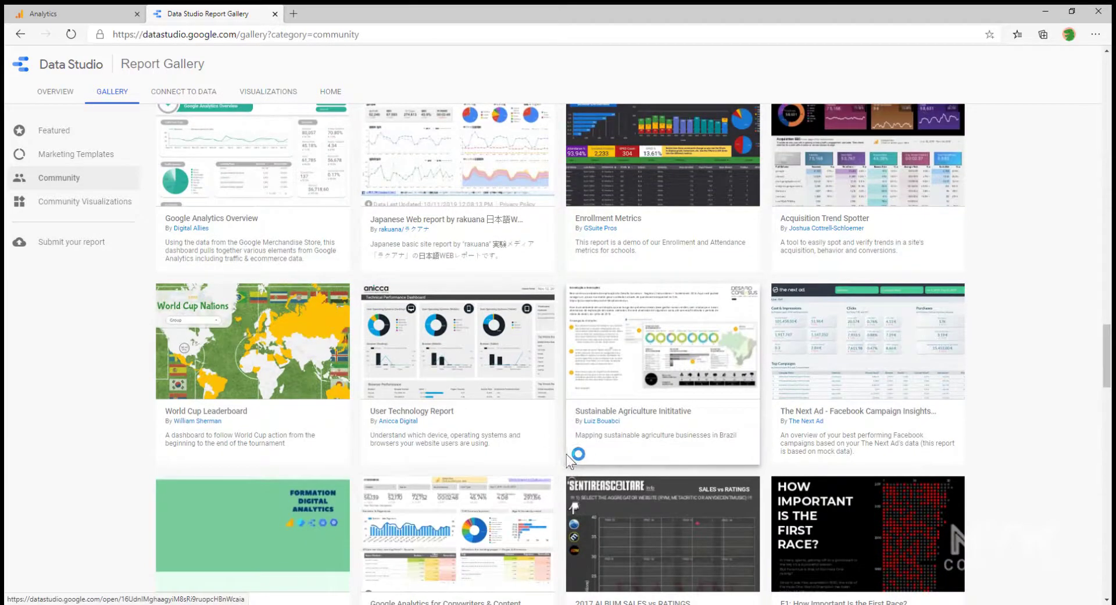
{"action": "scroll", "coordinate": [567, 455], "scroll_direction": "down", "scroll_amount": 3}
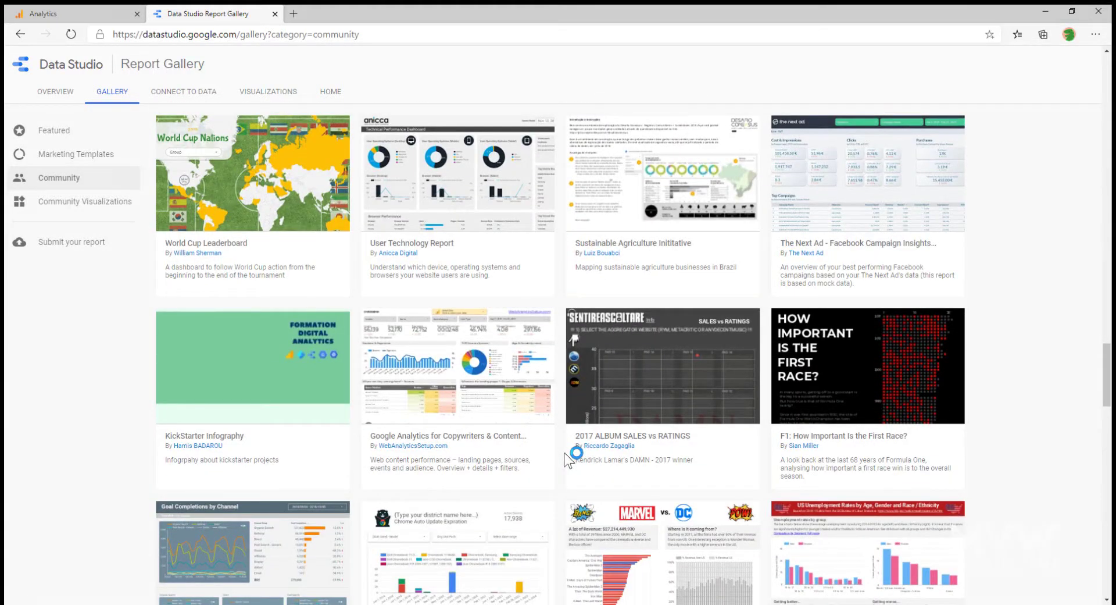
{"action": "scroll", "coordinate": [567, 456], "scroll_direction": "down", "scroll_amount": 3}
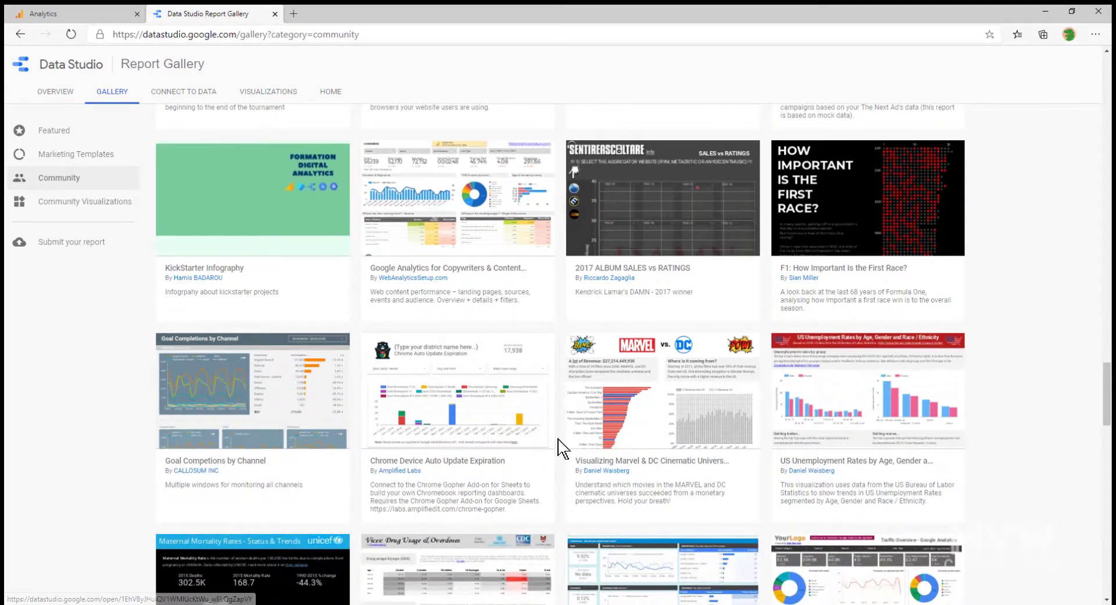
{"action": "scroll", "coordinate": [562, 449], "scroll_direction": "down", "scroll_amount": 3}
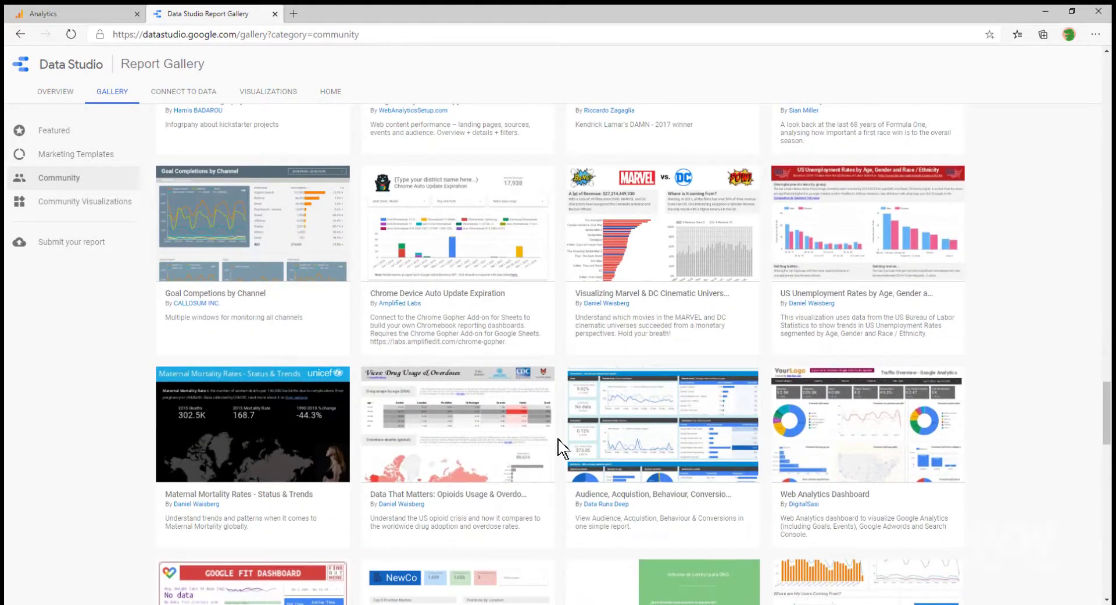
{"action": "scroll", "coordinate": [562, 448], "scroll_direction": "down", "scroll_amount": 4}
{"action": "scroll", "coordinate": [562, 448], "scroll_direction": "down", "scroll_amount": 4}
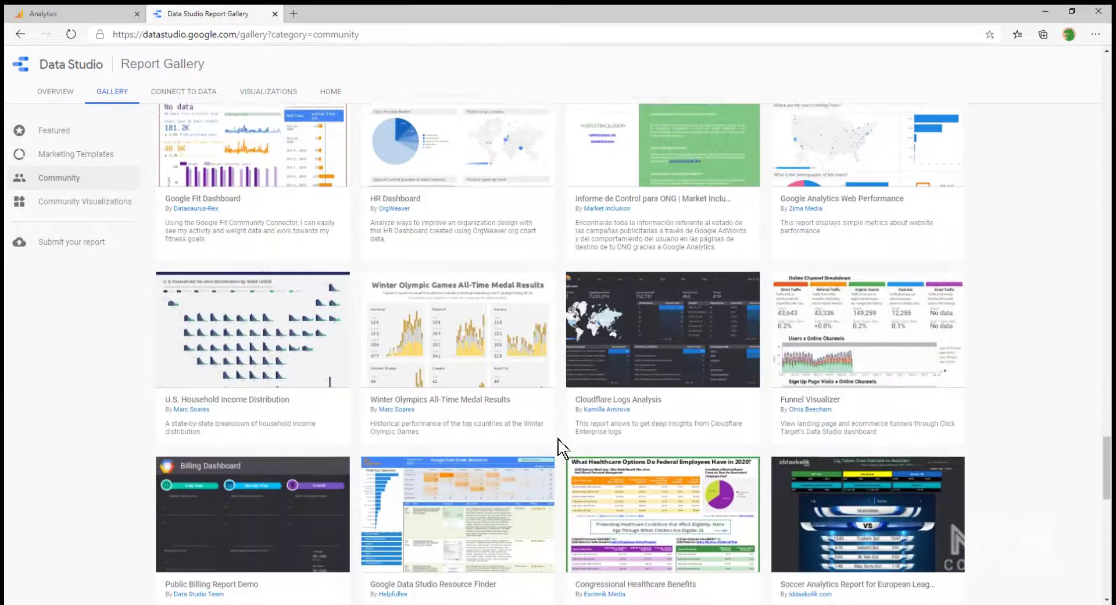
{"action": "scroll", "coordinate": [563, 447], "scroll_direction": "up", "scroll_amount": 4}
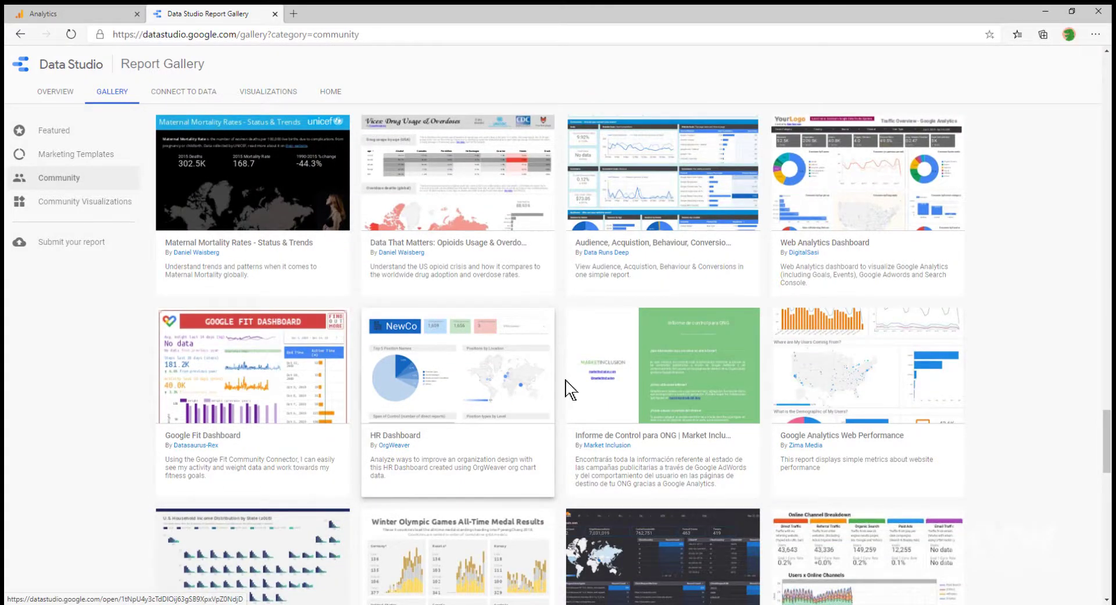
{"action": "scroll", "coordinate": [561, 375], "scroll_direction": "down", "scroll_amount": 4}
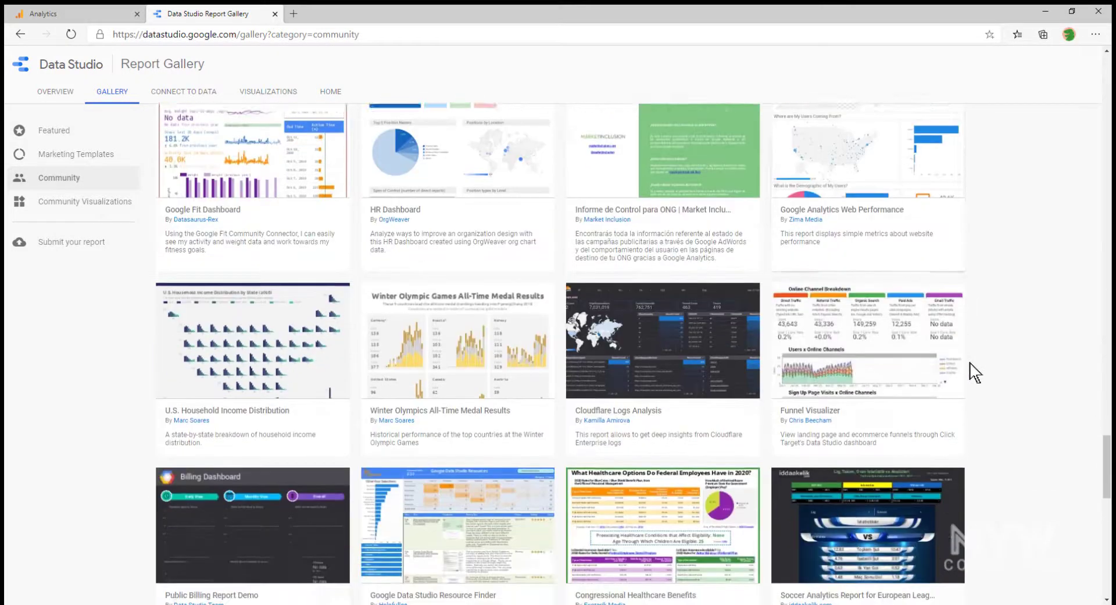
{"action": "scroll", "coordinate": [975, 372], "scroll_direction": "down", "scroll_amount": 5}
{"action": "scroll", "coordinate": [975, 373], "scroll_direction": "down", "scroll_amount": 4}
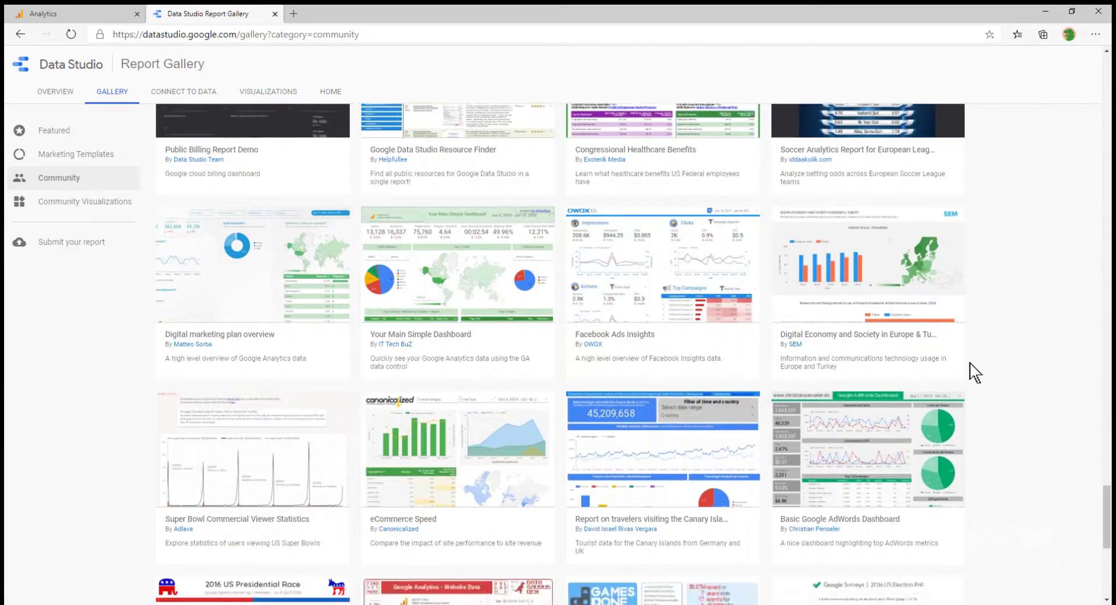
{"action": "scroll", "coordinate": [988, 387], "scroll_direction": "down", "scroll_amount": 5}
{"action": "scroll", "coordinate": [992, 389], "scroll_direction": "down", "scroll_amount": 2}
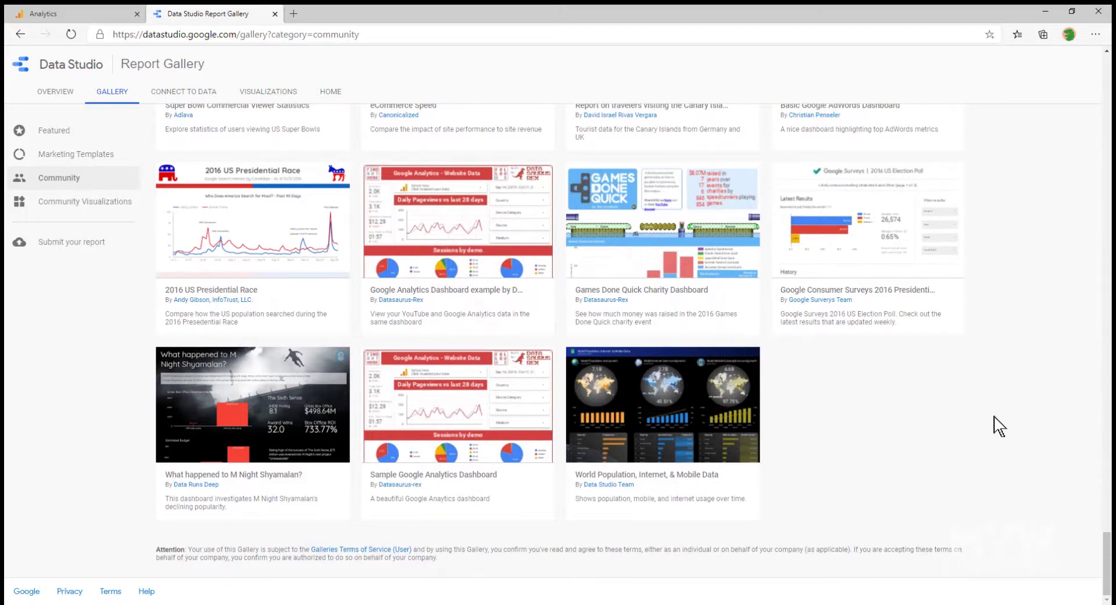
Scroll back up to the top of the community reports list
{"action": "scroll", "coordinate": [999, 427], "scroll_direction": "up", "scroll_amount": 15}
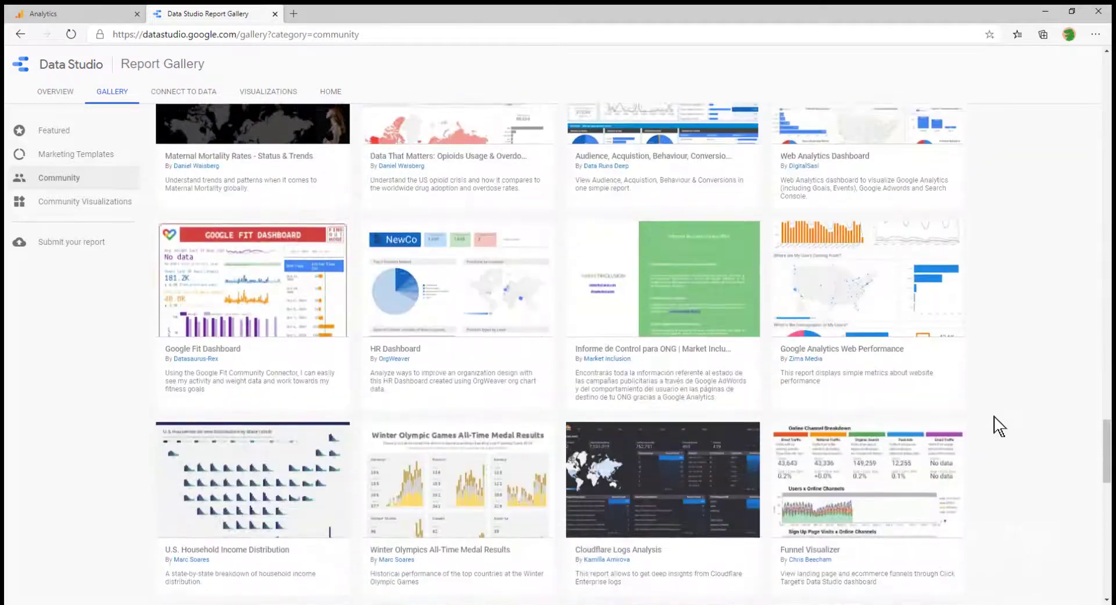
{"action": "scroll", "coordinate": [999, 426], "scroll_direction": "up", "scroll_amount": 7}
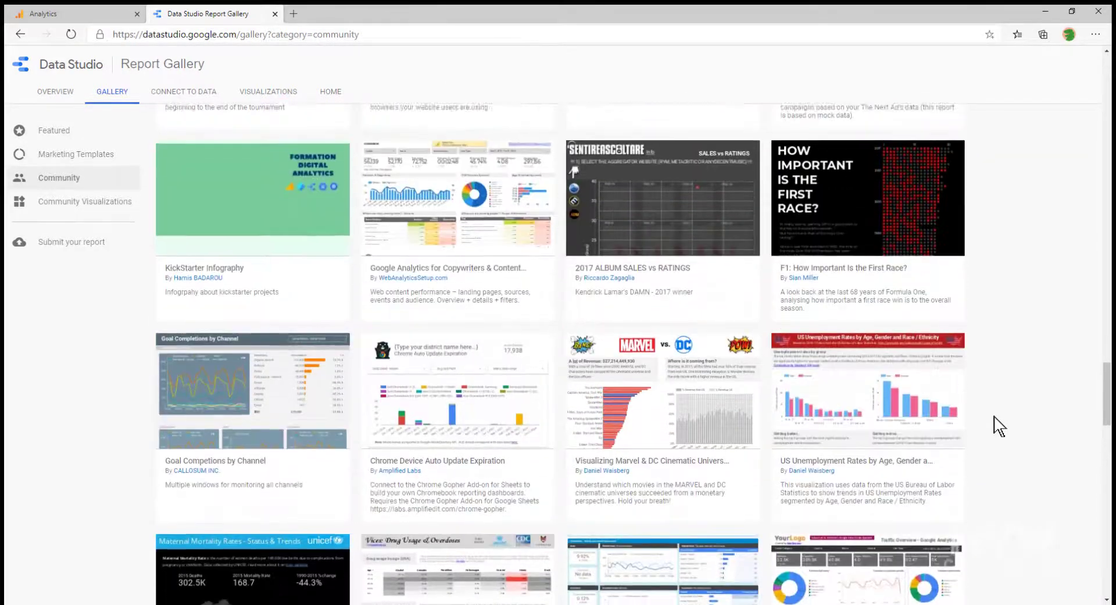
{"action": "scroll", "coordinate": [999, 427], "scroll_direction": "up", "scroll_amount": 4}
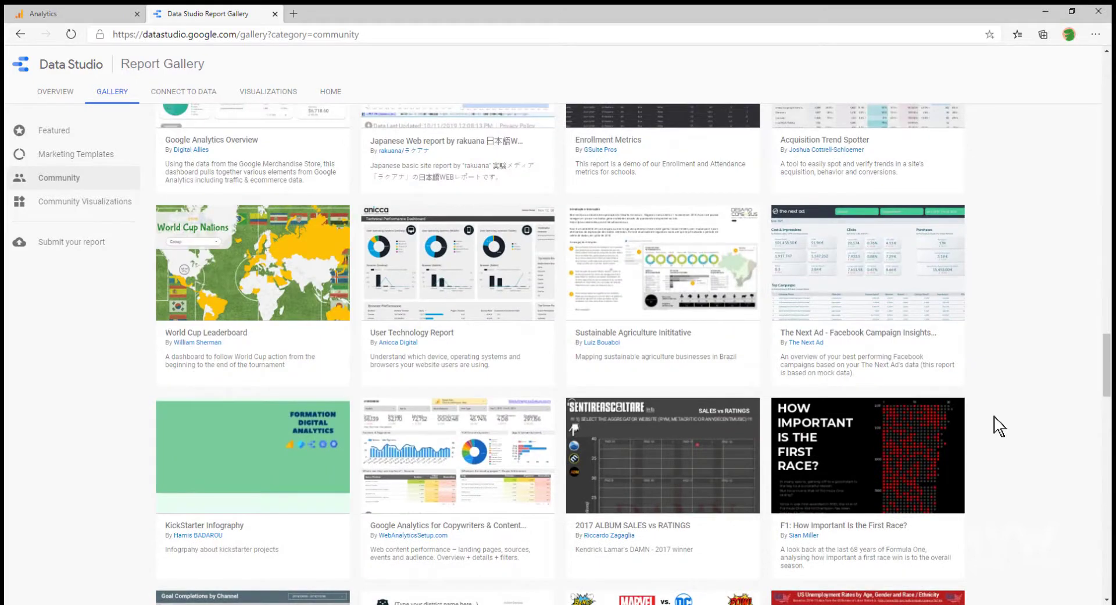
{"action": "scroll", "coordinate": [999, 426], "scroll_direction": "up", "scroll_amount": 3}
{"action": "scroll", "coordinate": [999, 426], "scroll_direction": "up", "scroll_amount": 7}
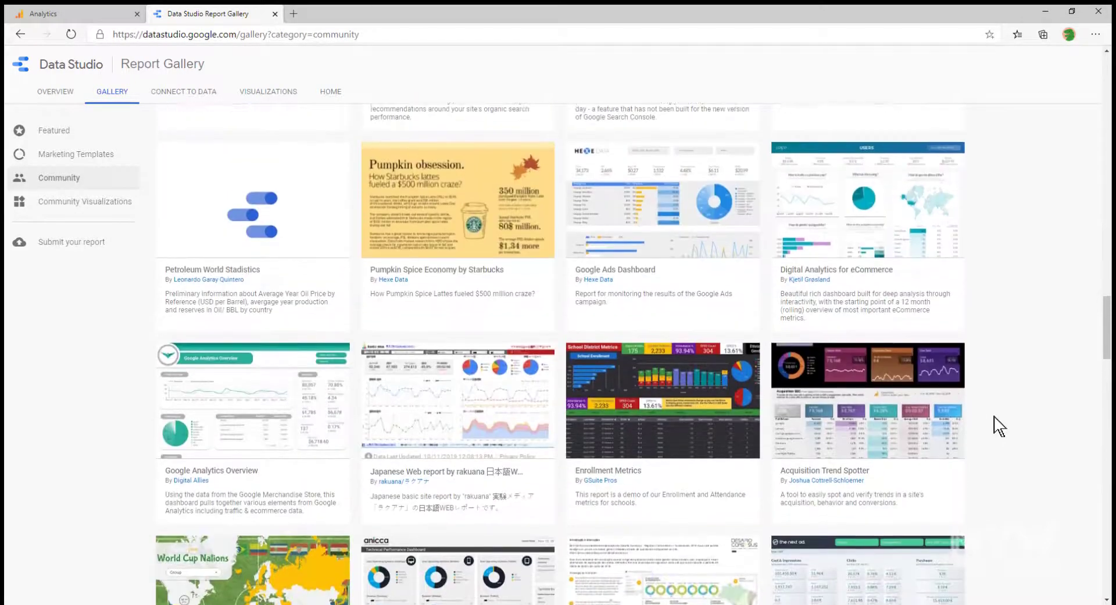
{"action": "scroll", "coordinate": [999, 426], "scroll_direction": "up", "scroll_amount": 14}
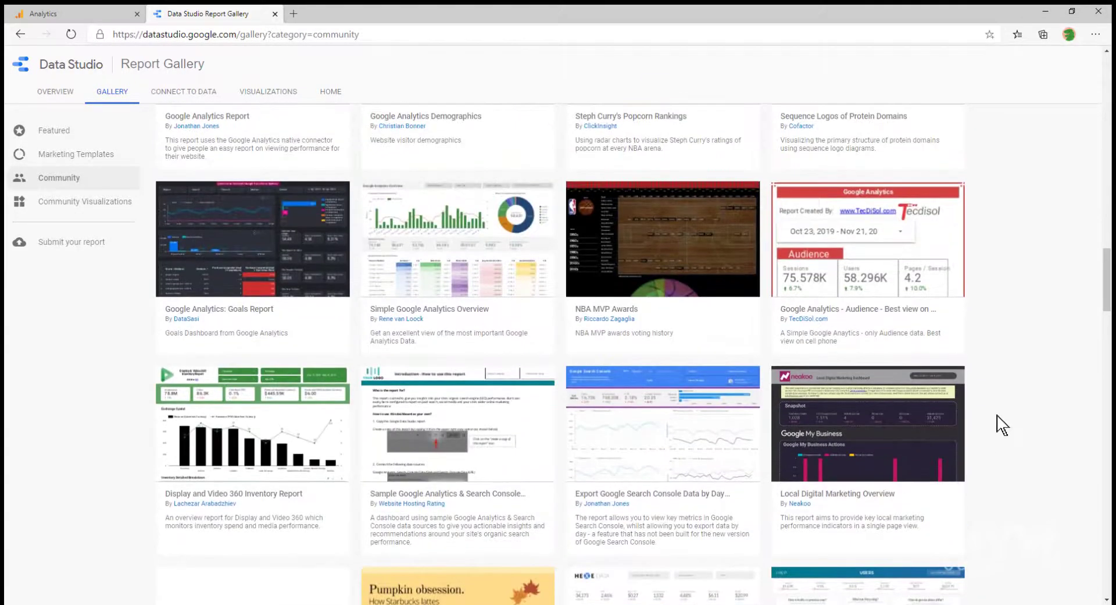
{"action": "scroll", "coordinate": [998, 427], "scroll_direction": "up", "scroll_amount": 7}
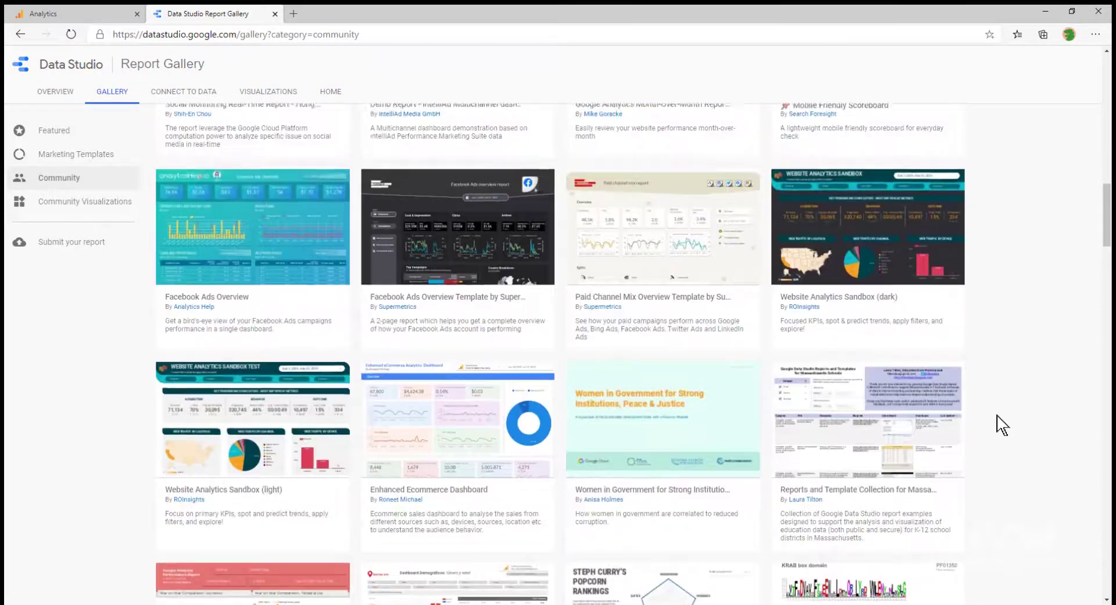
{"action": "scroll", "coordinate": [999, 426], "scroll_direction": "up", "scroll_amount": 4}
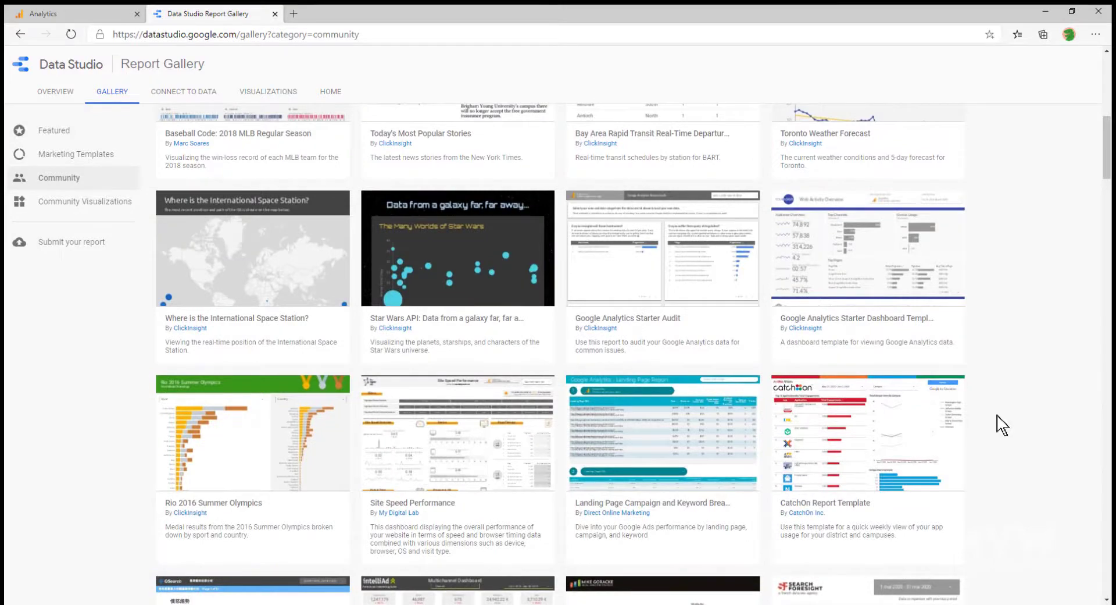
{"action": "scroll", "coordinate": [999, 426], "scroll_direction": "up", "scroll_amount": 9}
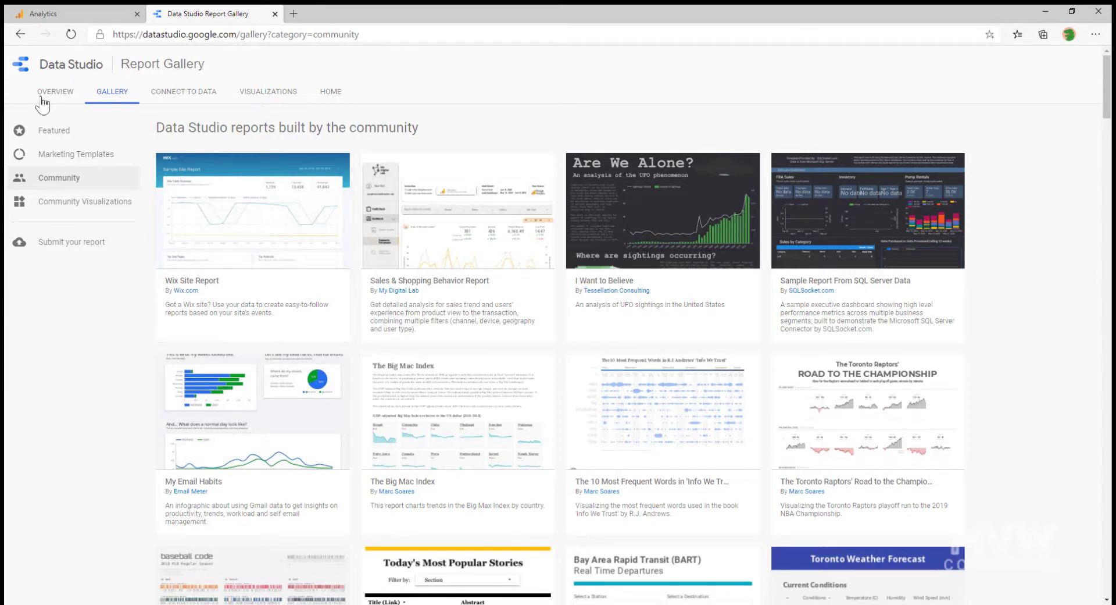
Return to the Data Studio home and expand the Template Gallery to show all twelve templates
{"action": "left_click", "coordinate": [23, 72]}
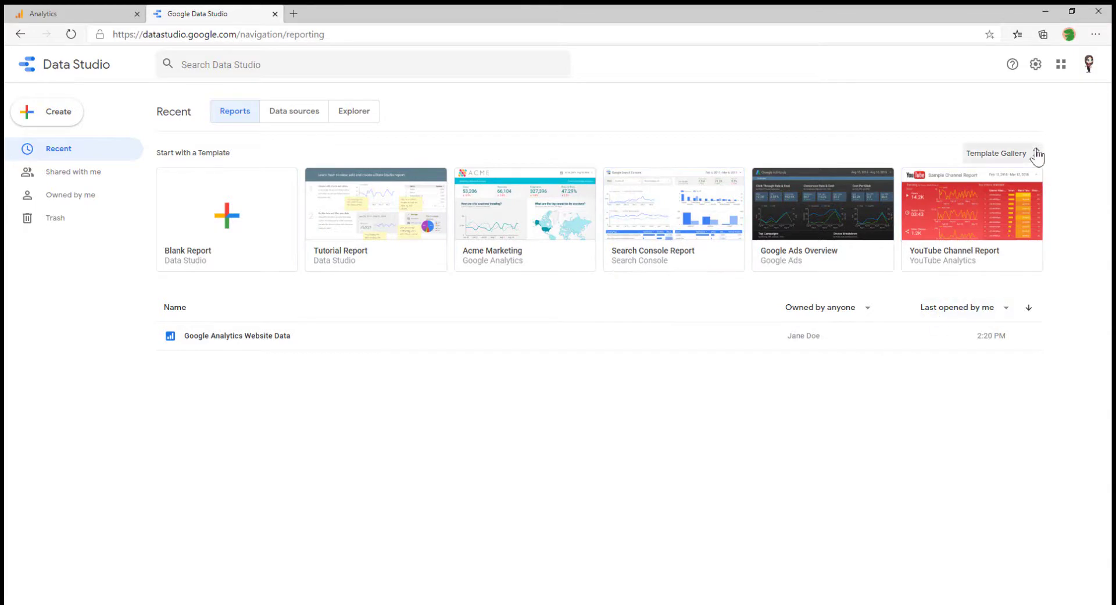
{"action": "left_click", "coordinate": [977, 154]}
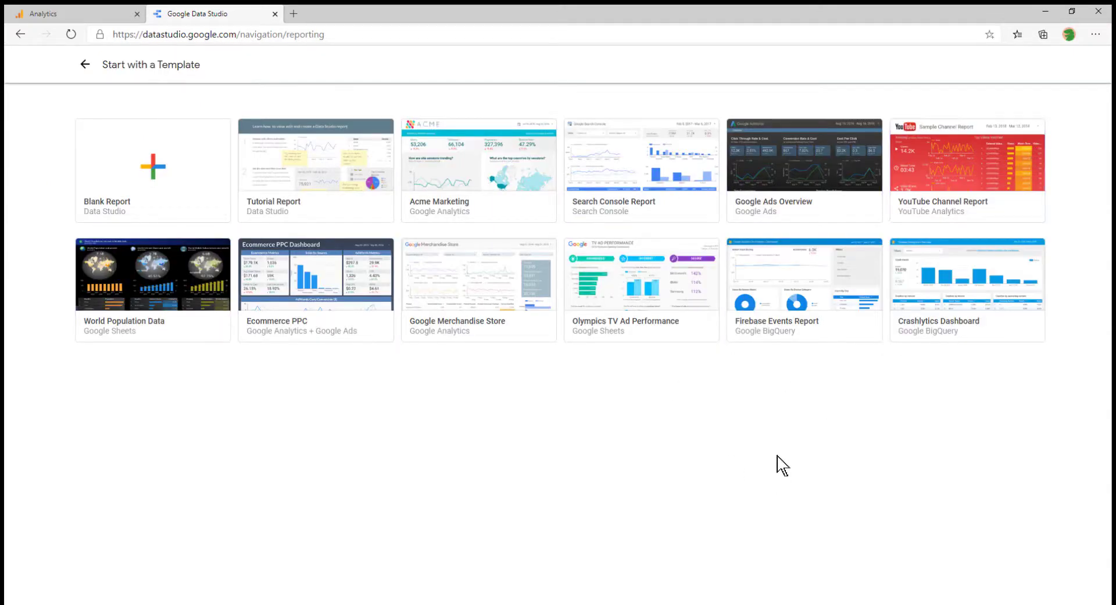